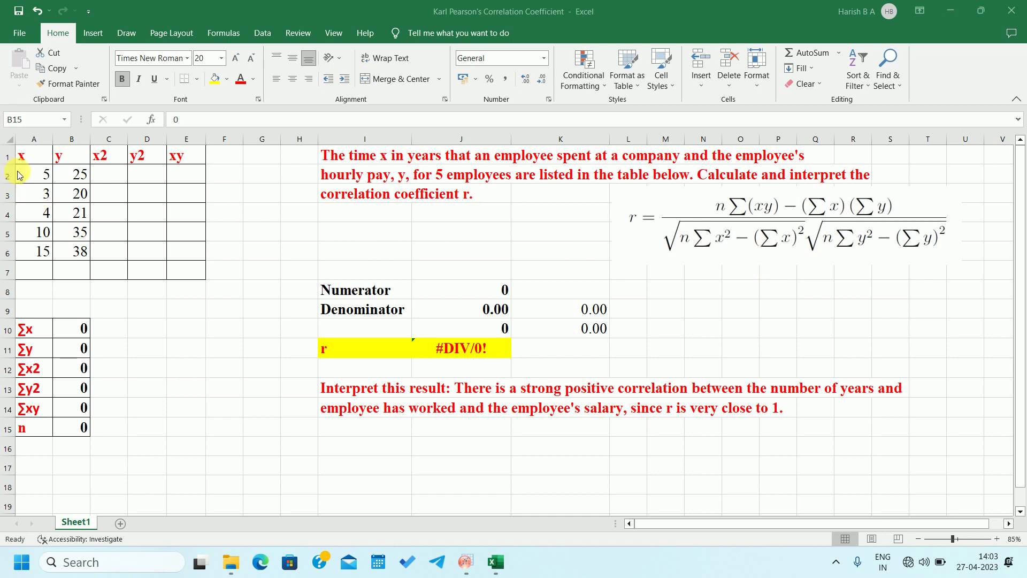
# Calculate the x2 column by entering =(A2)^2 in C2 and filling the formula down to C6.
pyautogui.click(112, 175)
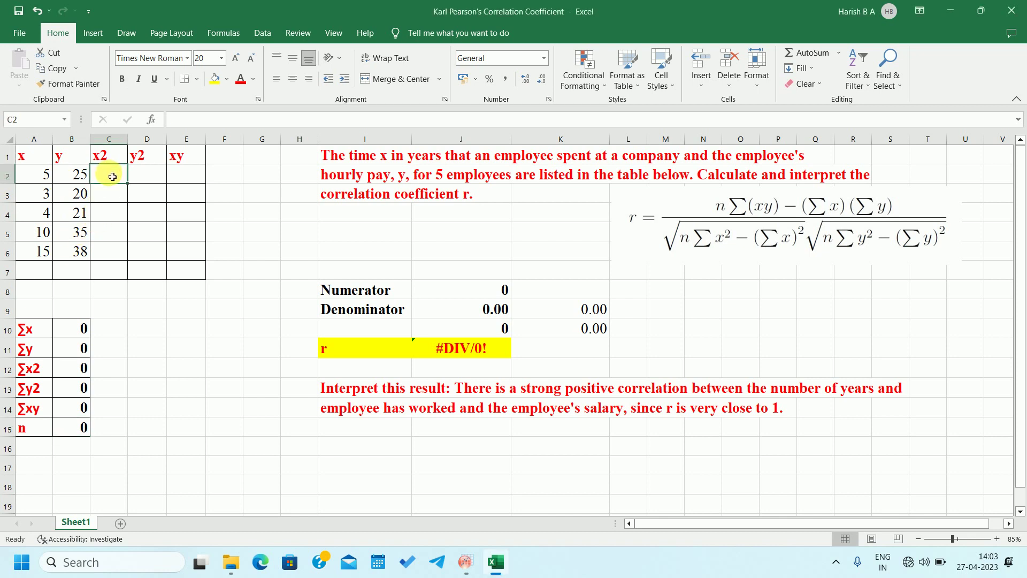
pyautogui.write('=(')
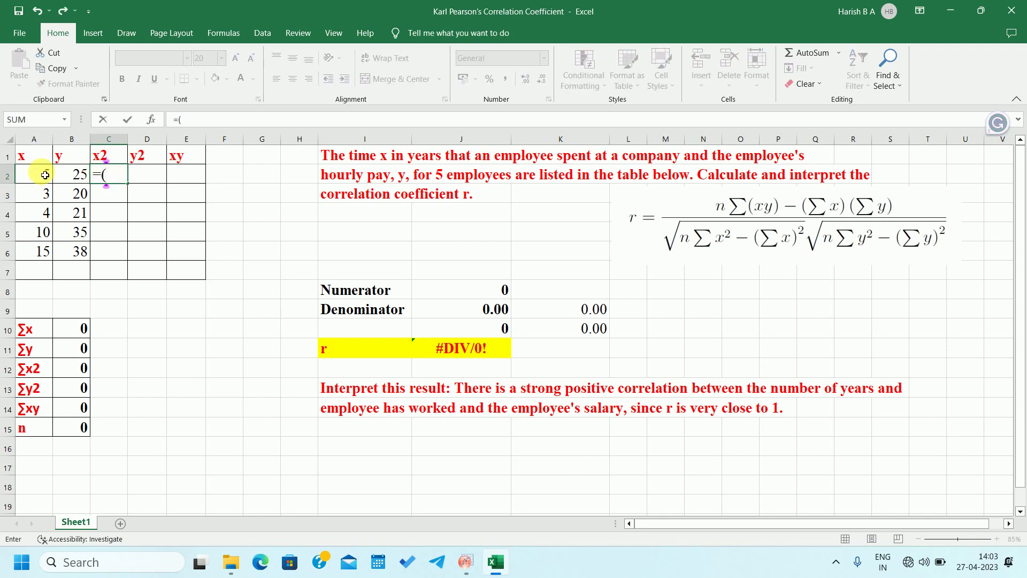
pyautogui.click(45, 175)
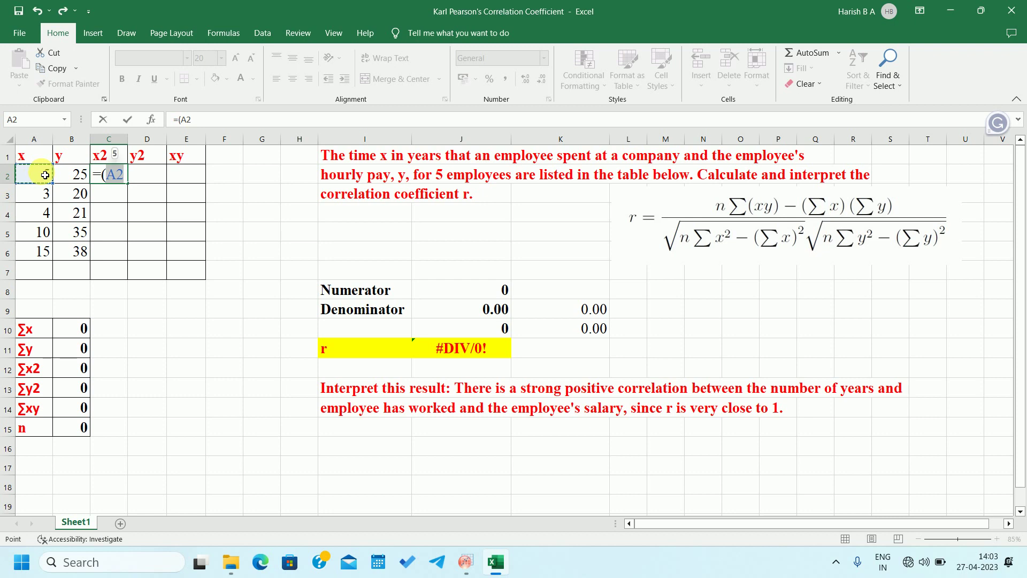
pyautogui.write(')')
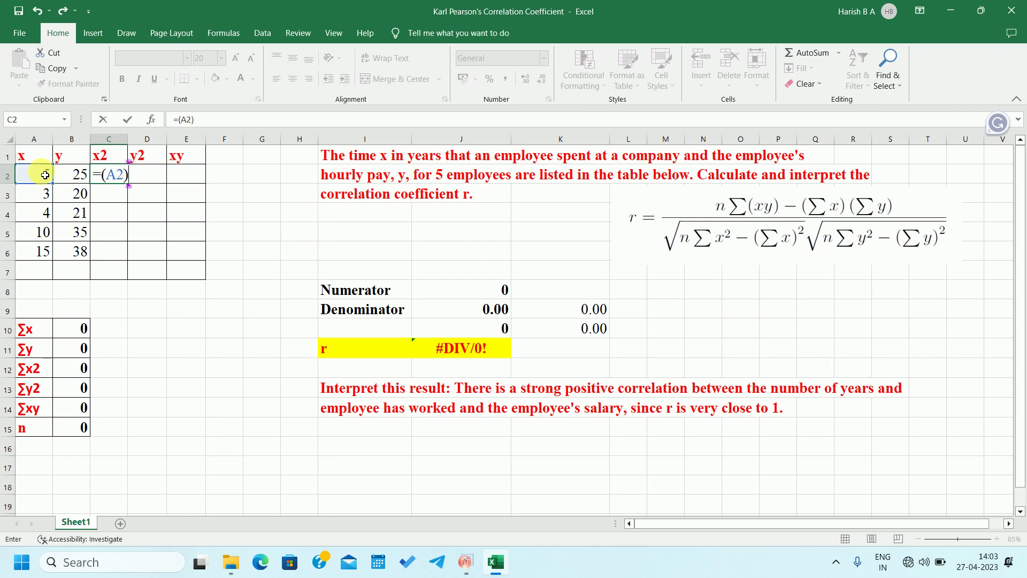
pyautogui.write('^2')
pyautogui.press('Return')
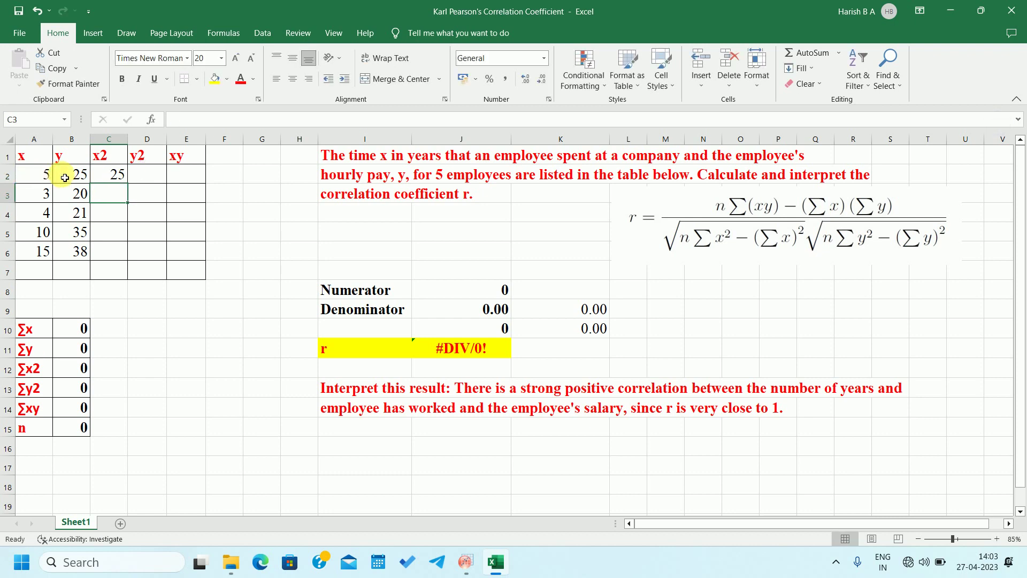
pyautogui.click(115, 174)
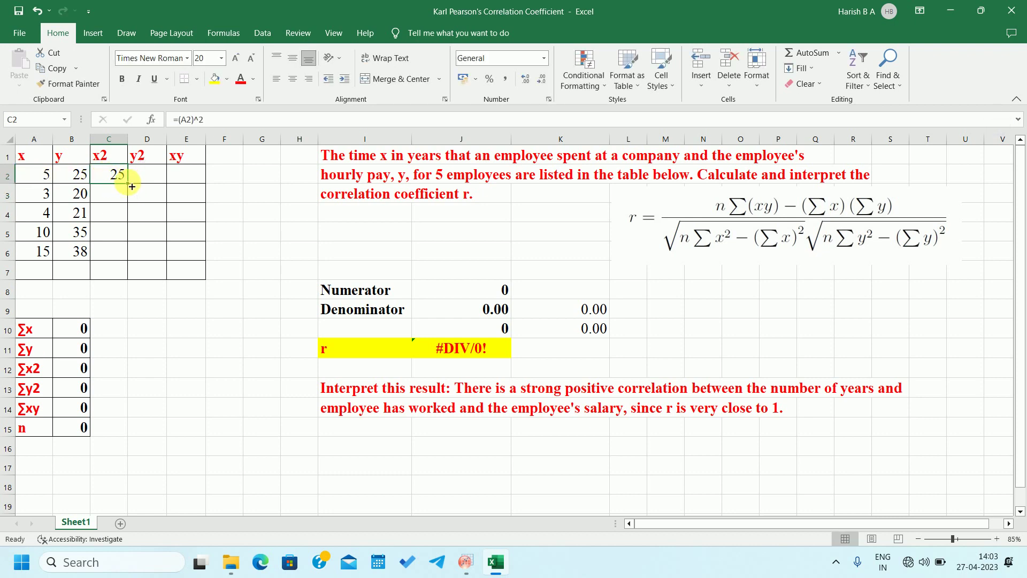
pyautogui.moveTo(132, 186); pyautogui.dragTo(126, 255)
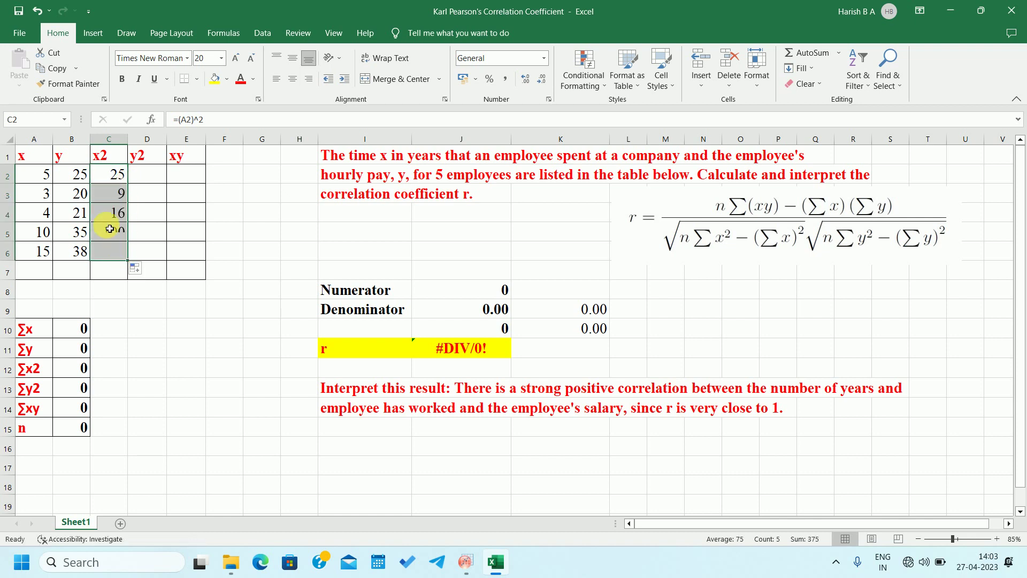
# Calculate the y2 column by entering =(B2)^2 in D2 and filling the formula down to D6.
pyautogui.click(150, 178)
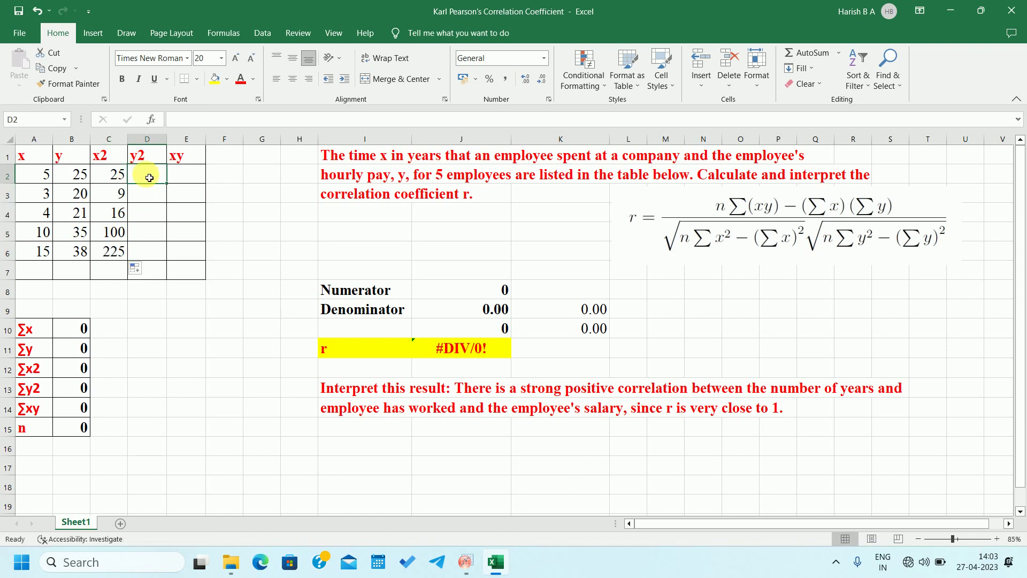
pyautogui.write('=(')
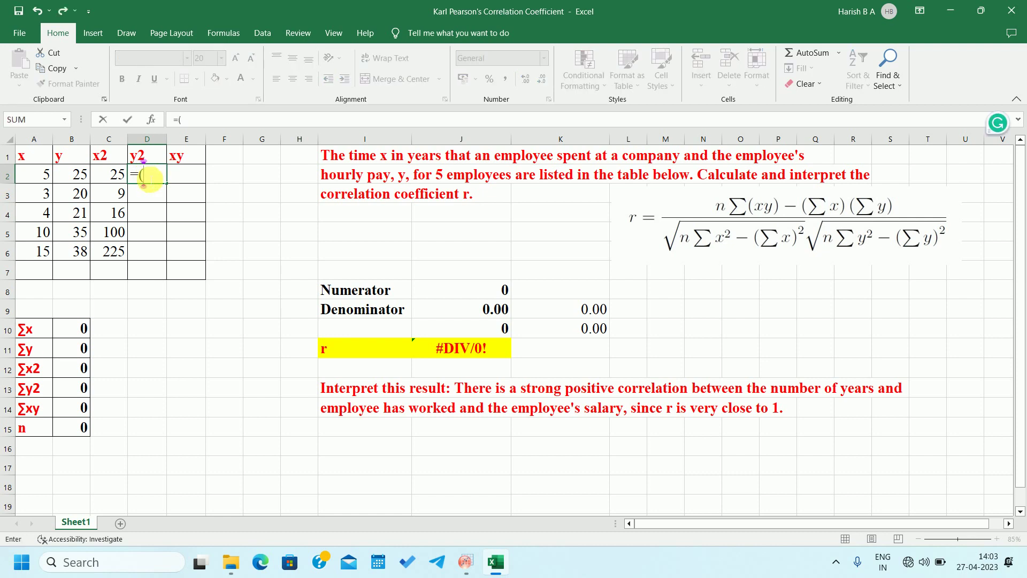
pyautogui.click(86, 173)
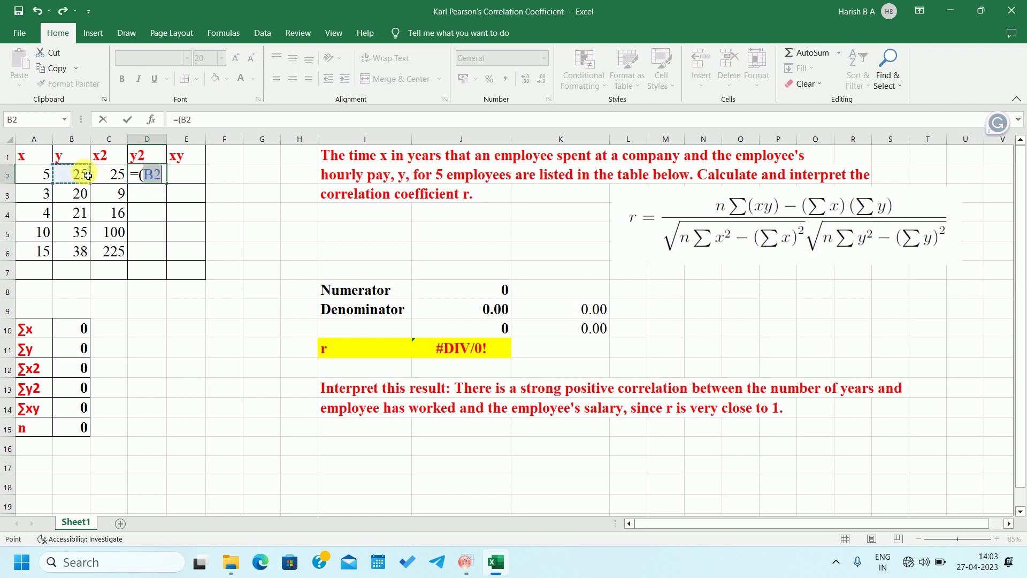
pyautogui.write(')')
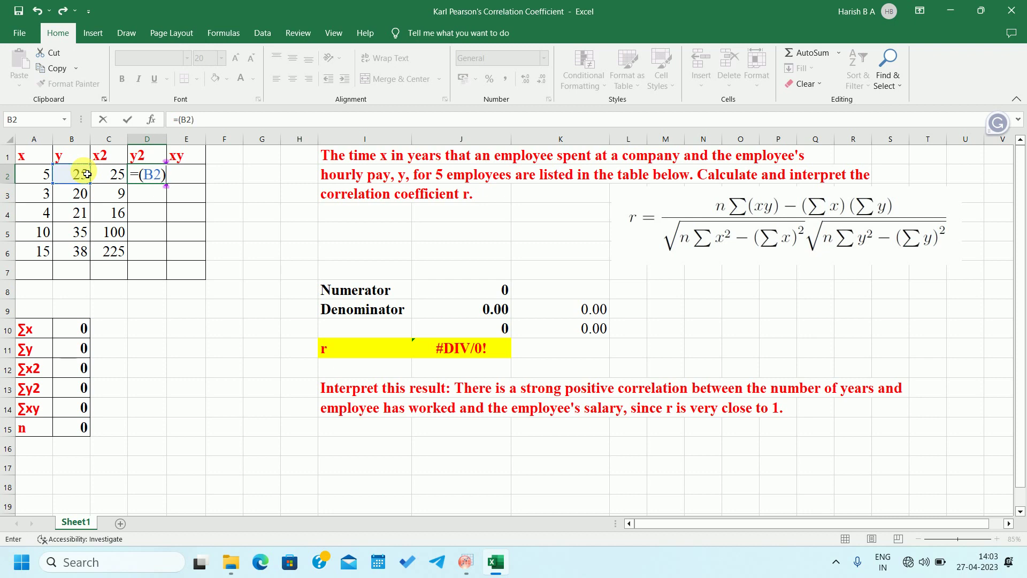
pyautogui.write('^2')
pyautogui.press('Return')
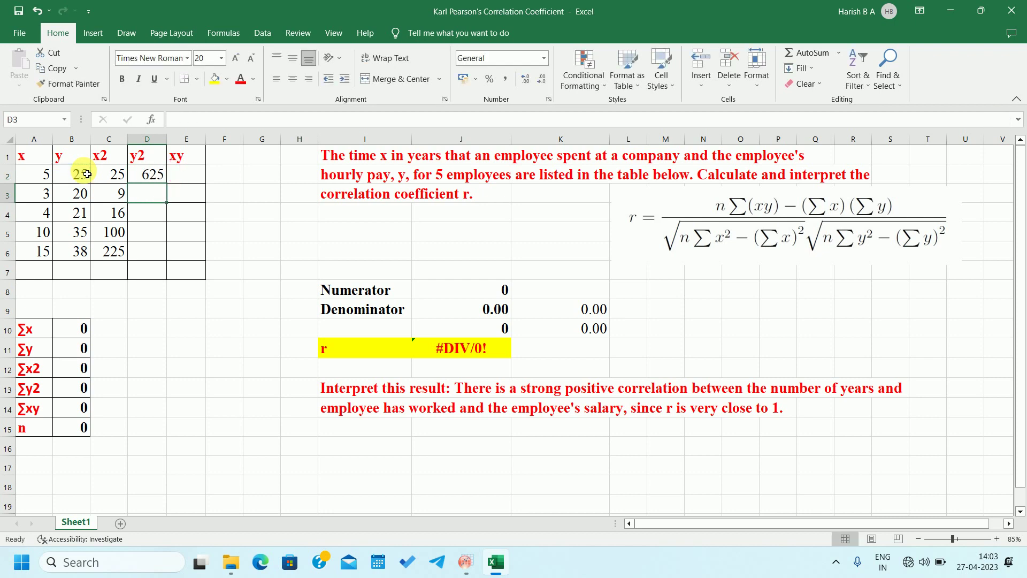
pyautogui.click(150, 174)
pyautogui.moveTo(167, 184); pyautogui.dragTo(172, 265)
# Calculate the xy column by entering =(A2*B2) in E2 and filling the formula down to E6.
pyautogui.click(199, 178)
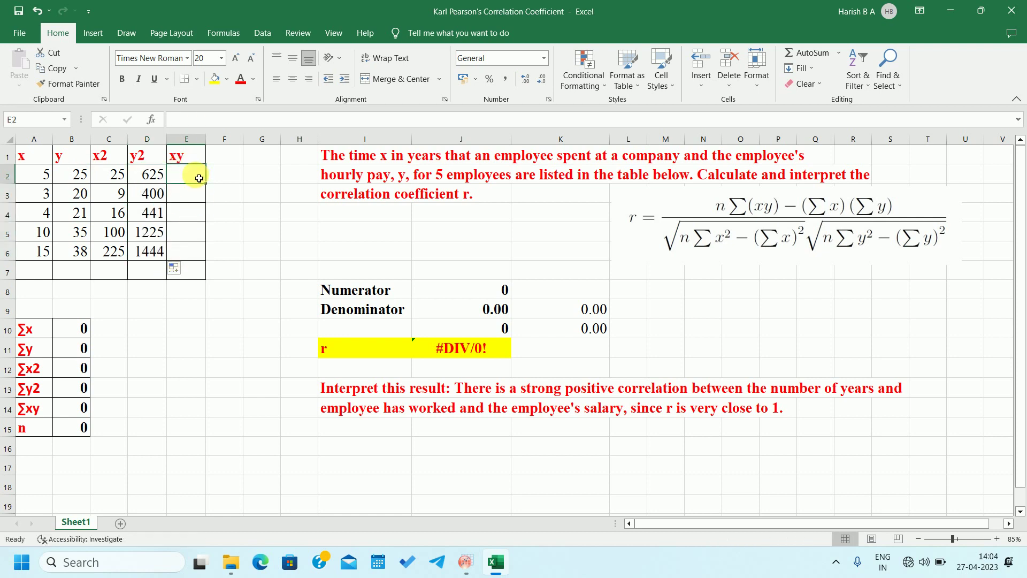
pyautogui.write('=(')
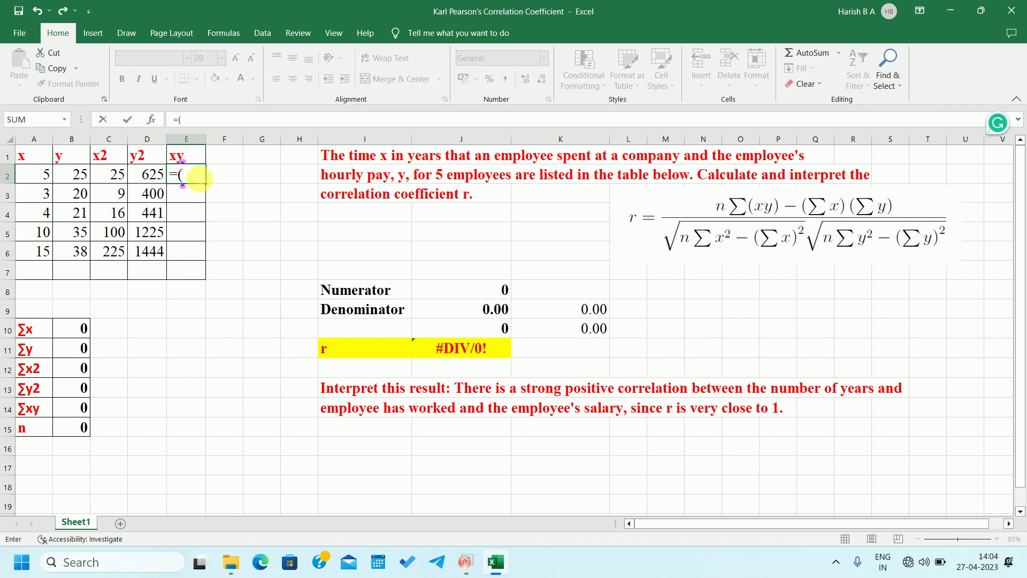
pyautogui.click(47, 177)
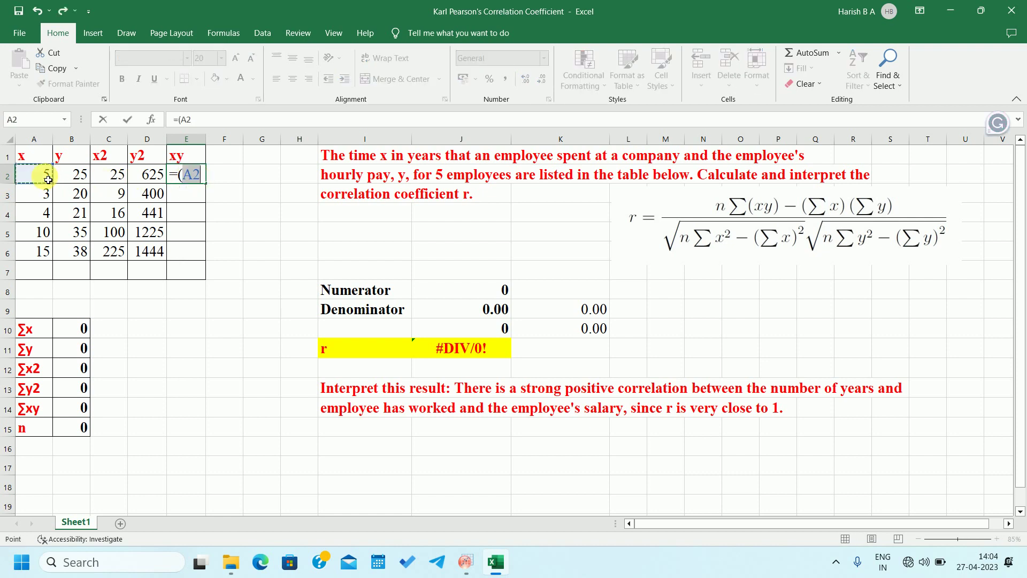
pyautogui.write('*')
pyautogui.click(84, 182)
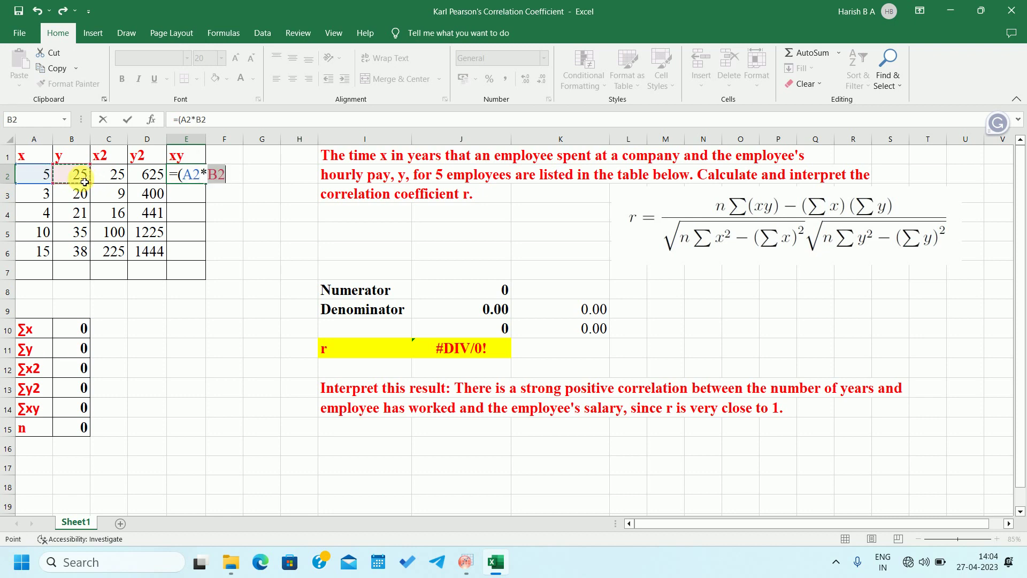
pyautogui.write(')')
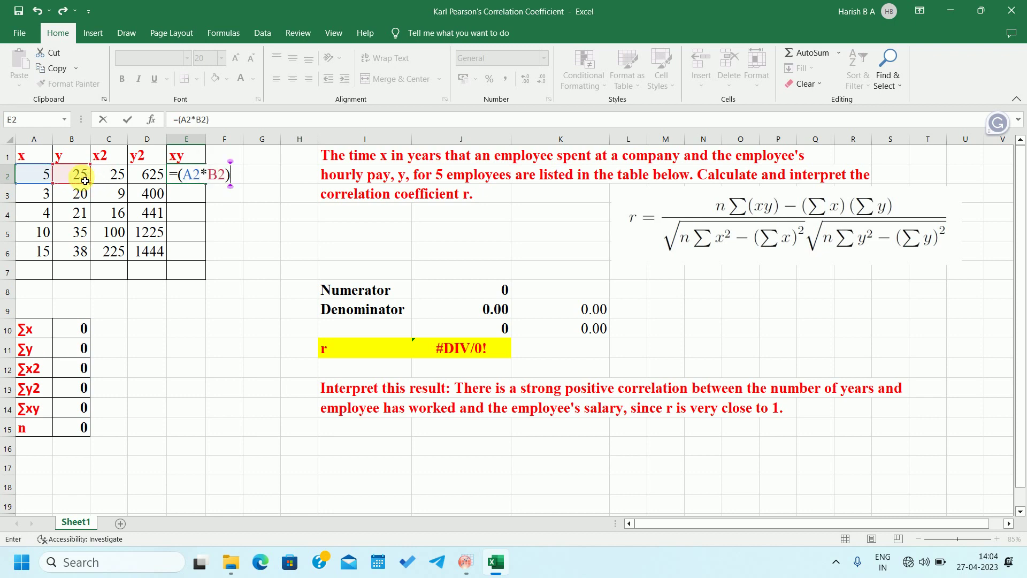
pyautogui.press('Return')
pyautogui.click(194, 169)
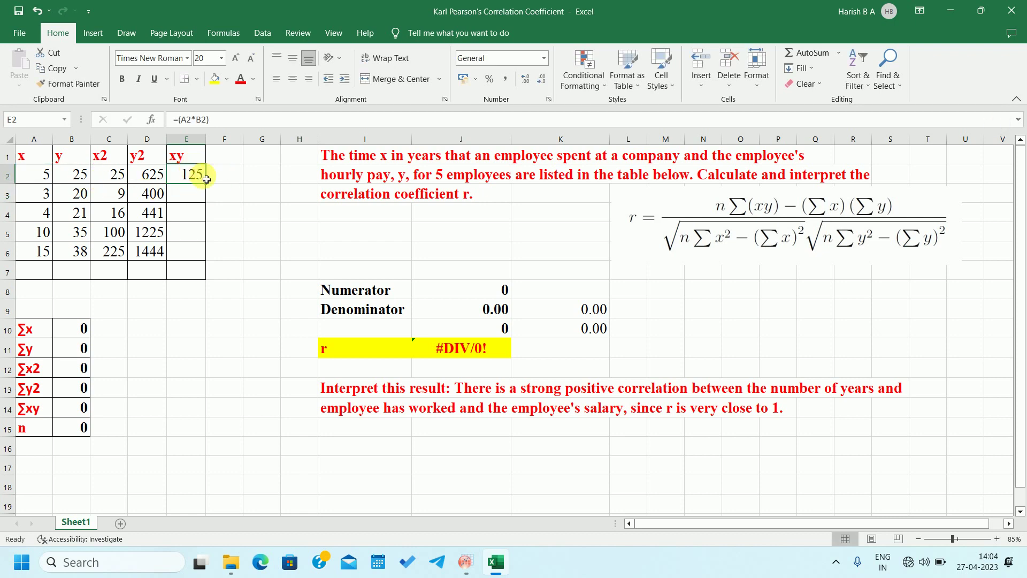
pyautogui.moveTo(206, 183); pyautogui.dragTo(203, 255)
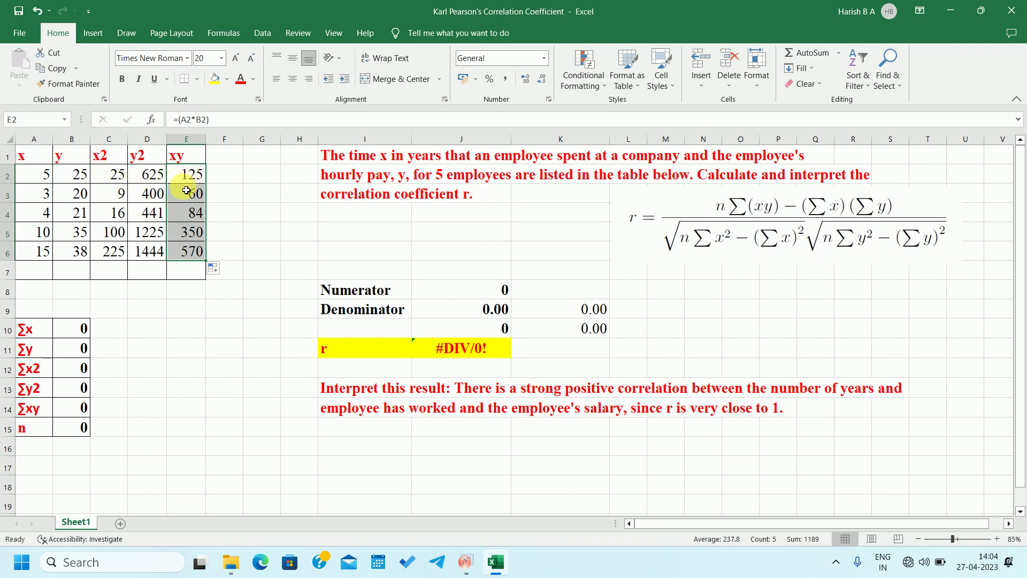
# Total the x and y columns with AutoSum, using =SUM(A2:A6) in A7 and =SUM(B2:B6) in B7.
pyautogui.click(45, 275)
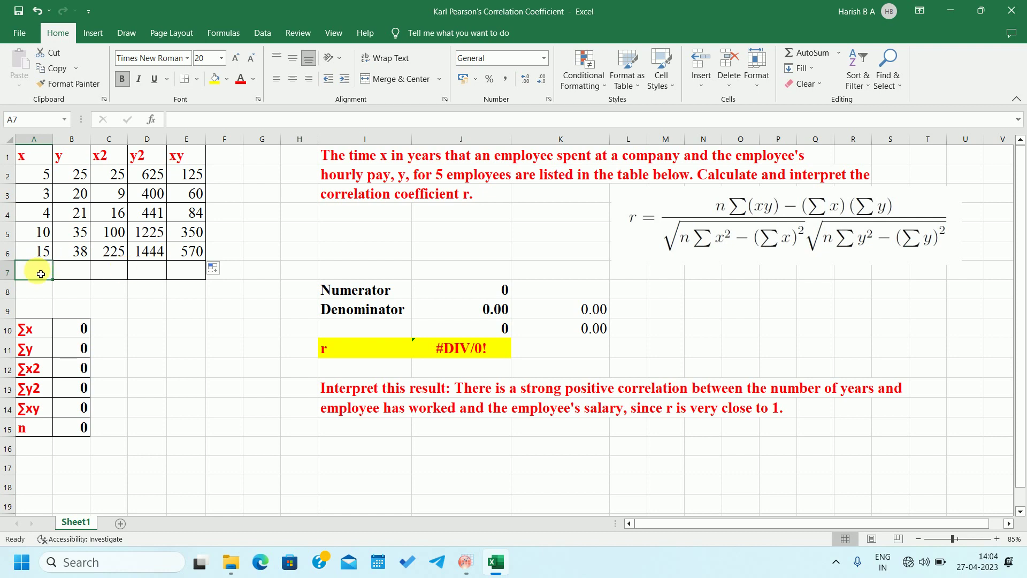
pyautogui.click(804, 53)
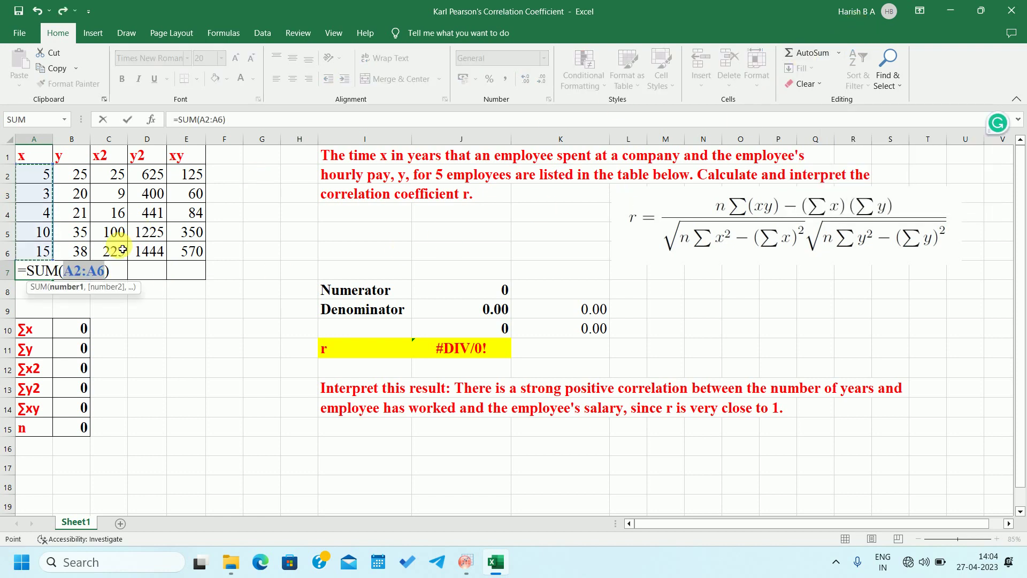
pyautogui.press('Return')
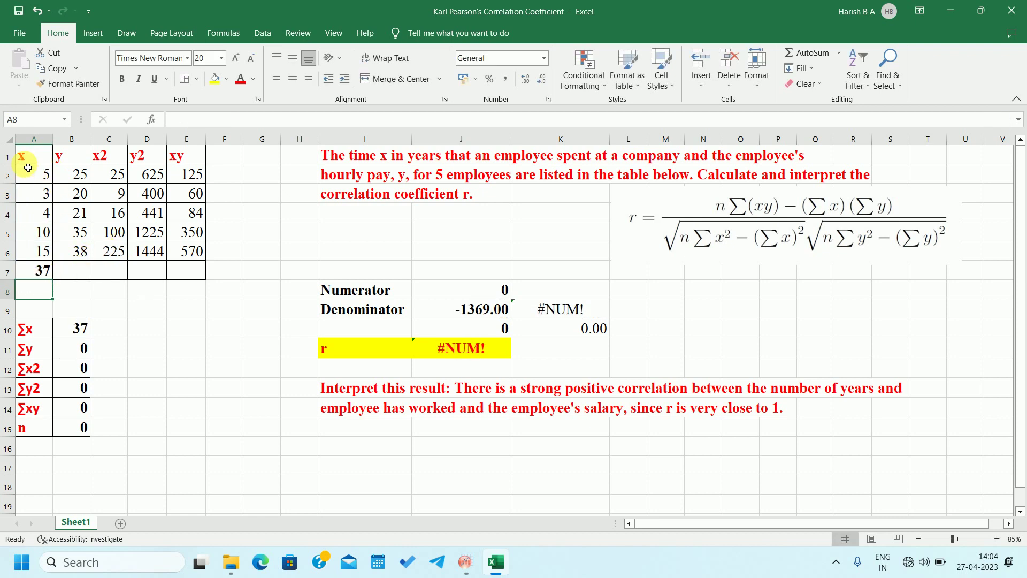
pyautogui.click(69, 336)
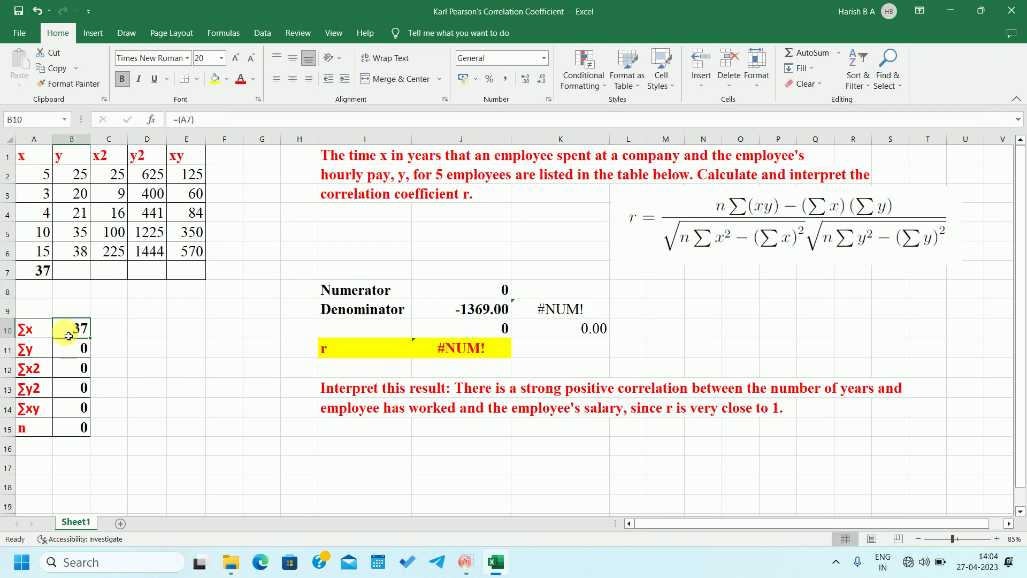
pyautogui.click(72, 269)
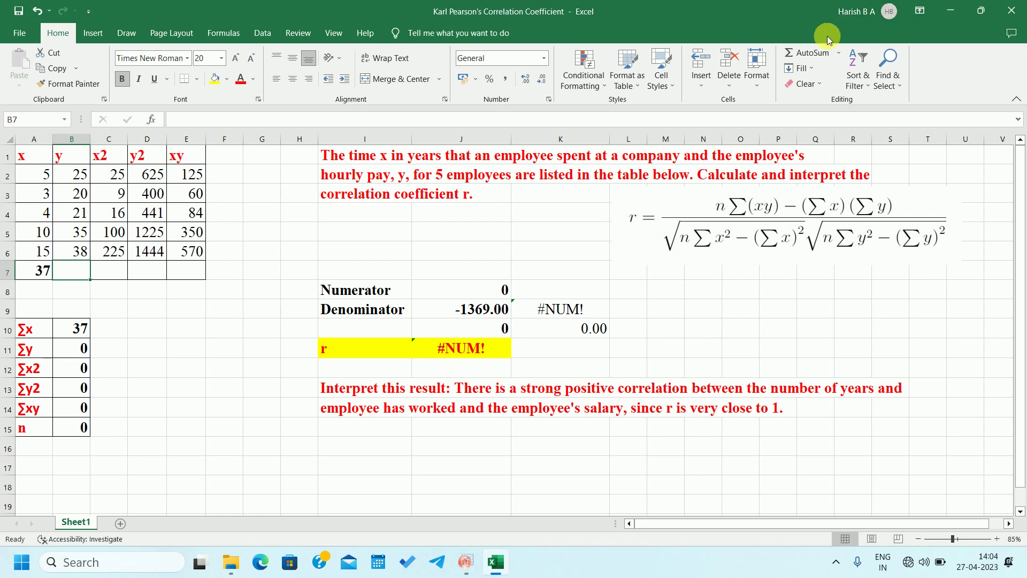
pyautogui.click(808, 52)
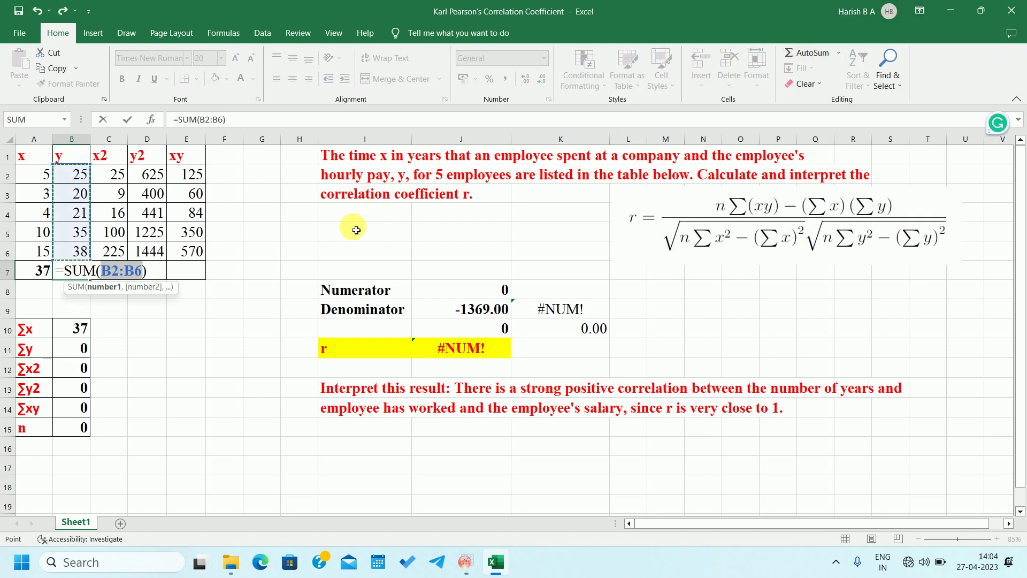
pyautogui.press('Return')
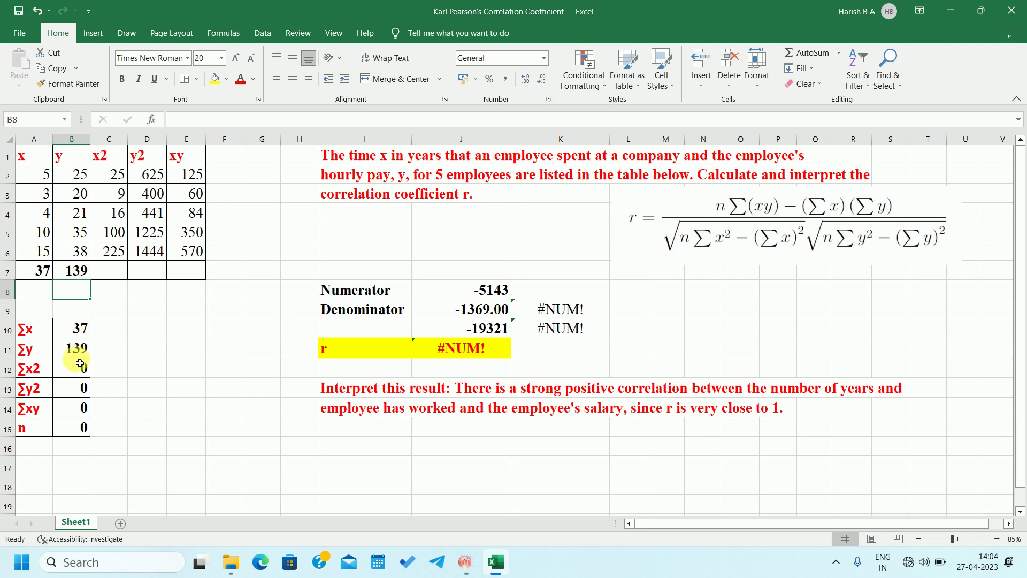
# Total the x2 and y2 columns with AutoSum in C7 and D7, covering rows 2 to 6.
pyautogui.click(116, 272)
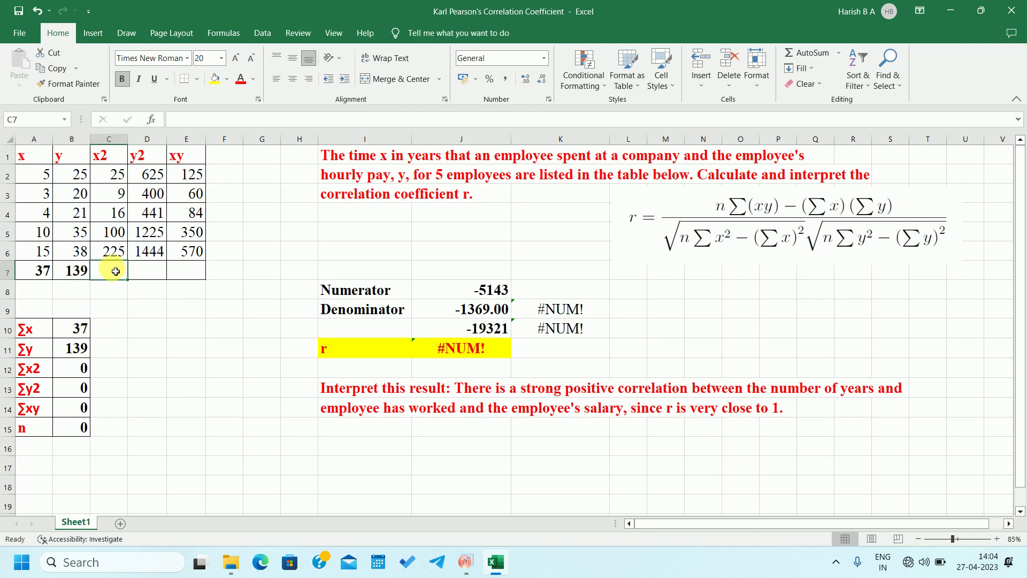
pyautogui.click(794, 52)
pyautogui.press('Return')
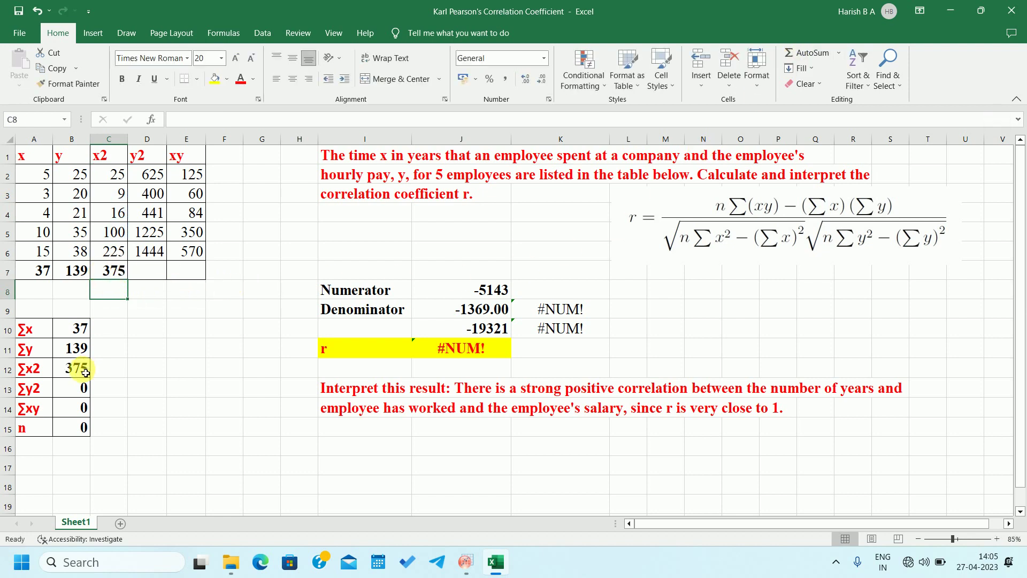
pyautogui.click(155, 273)
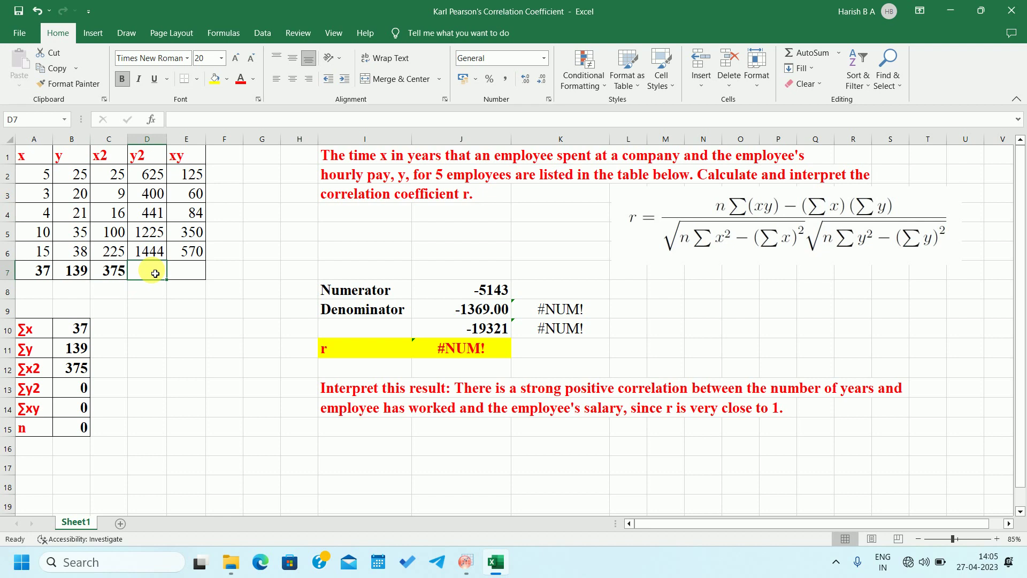
pyautogui.click(805, 52)
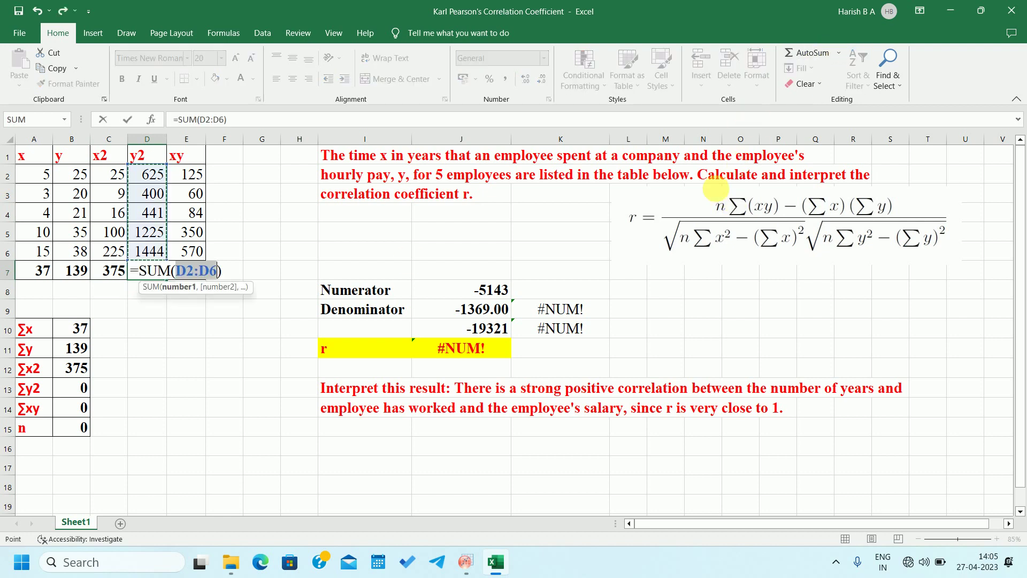
pyautogui.press('Return')
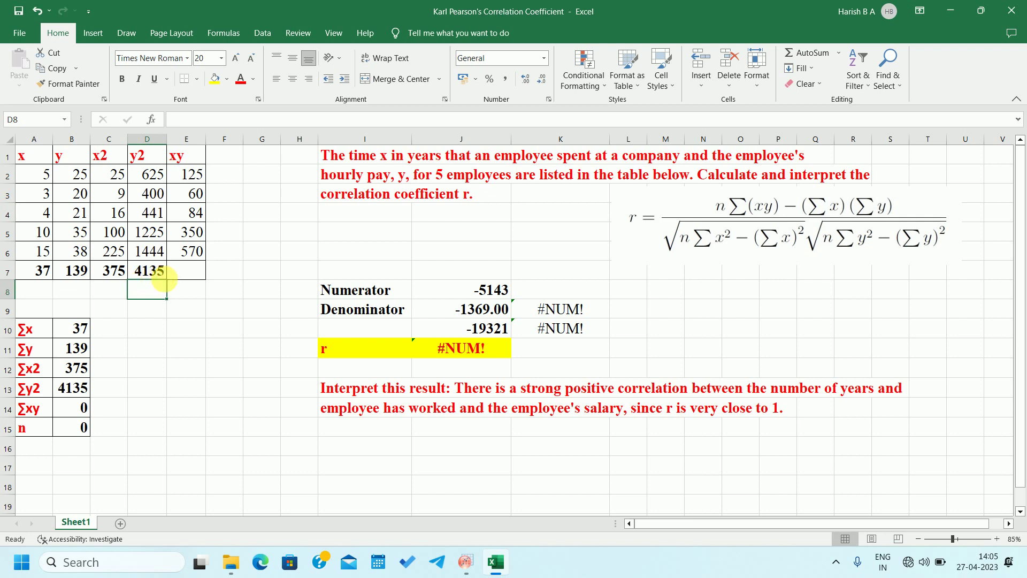
# Replace the ∑xy formula in B14 with an AutoSum of the values above it.
pyautogui.click(73, 405)
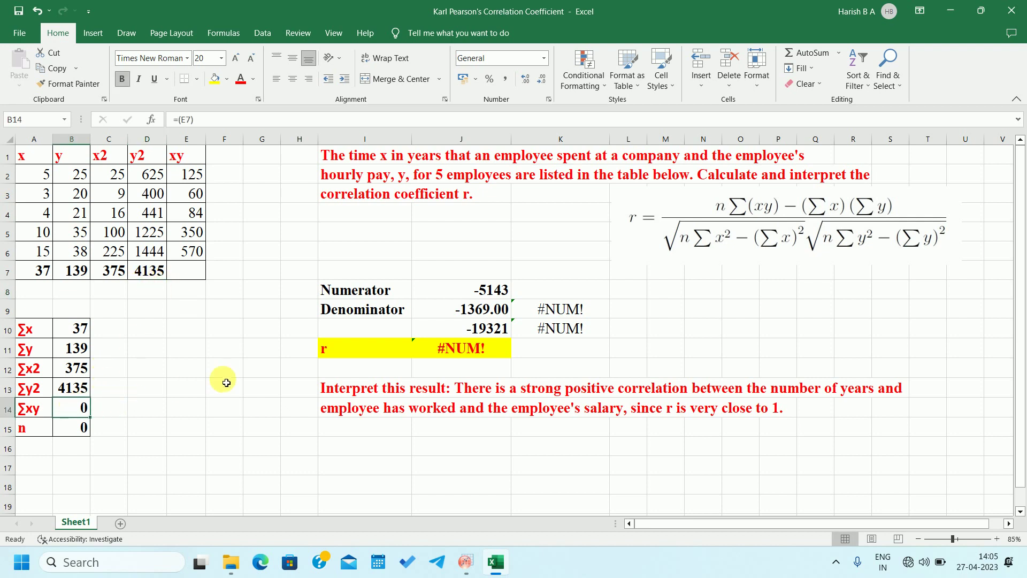
pyautogui.click(818, 52)
pyautogui.press('Return')
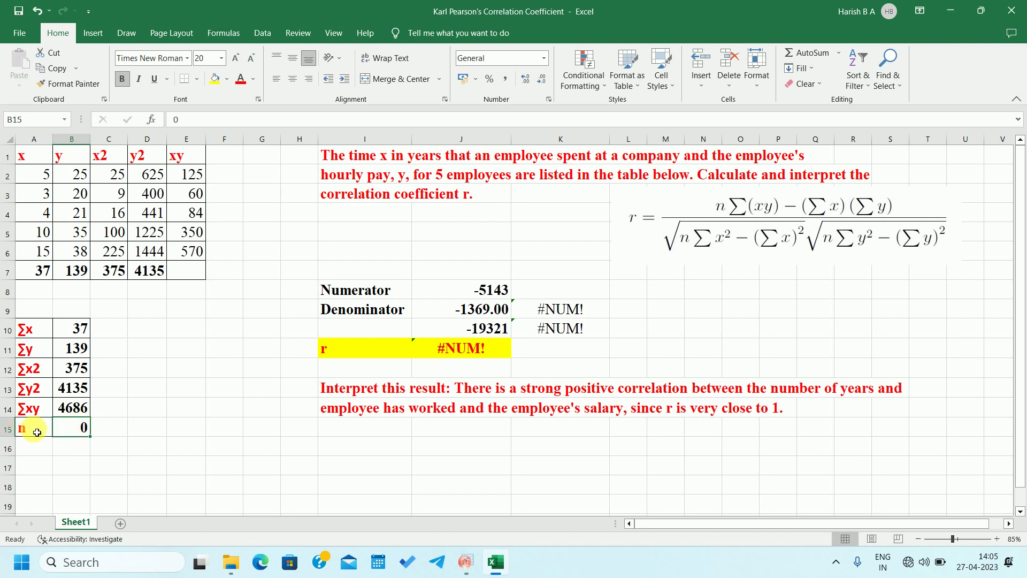
# Calculate n in B15 by counting the x values with =COUNT(A2:A6).
pyautogui.doubleClick(78, 430)
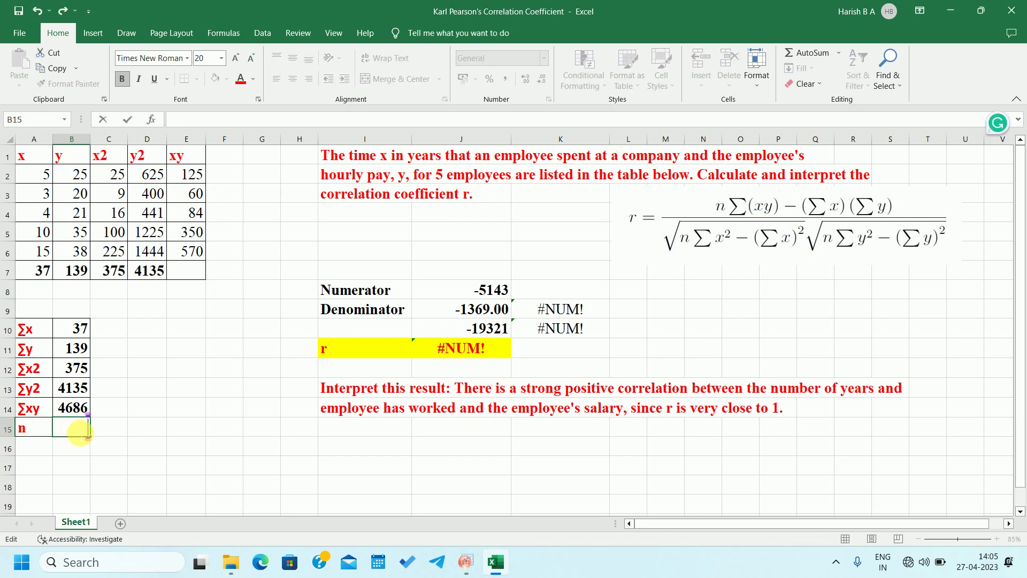
pyautogui.write('=')
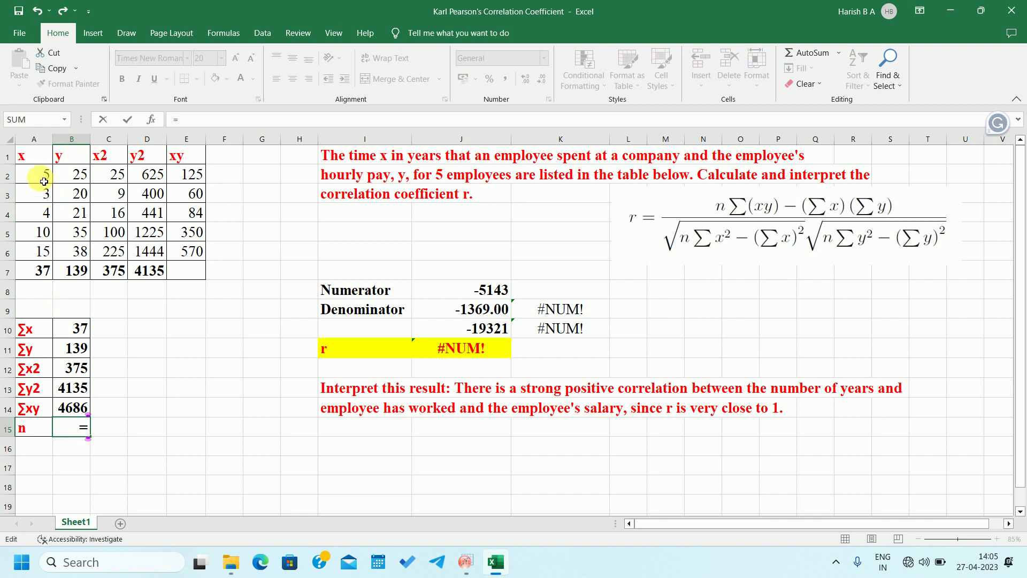
pyautogui.write('c')
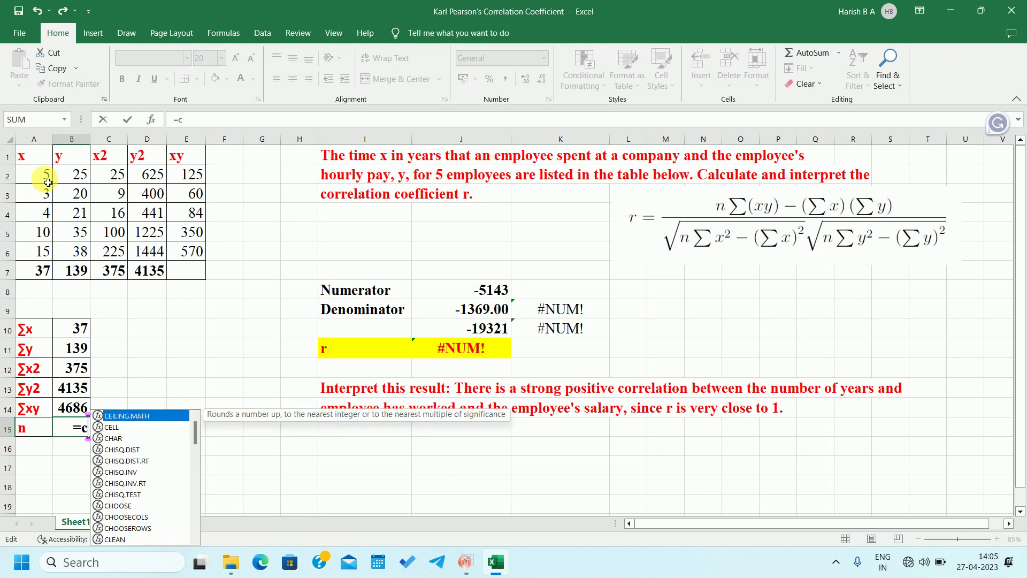
pyautogui.write('ount')
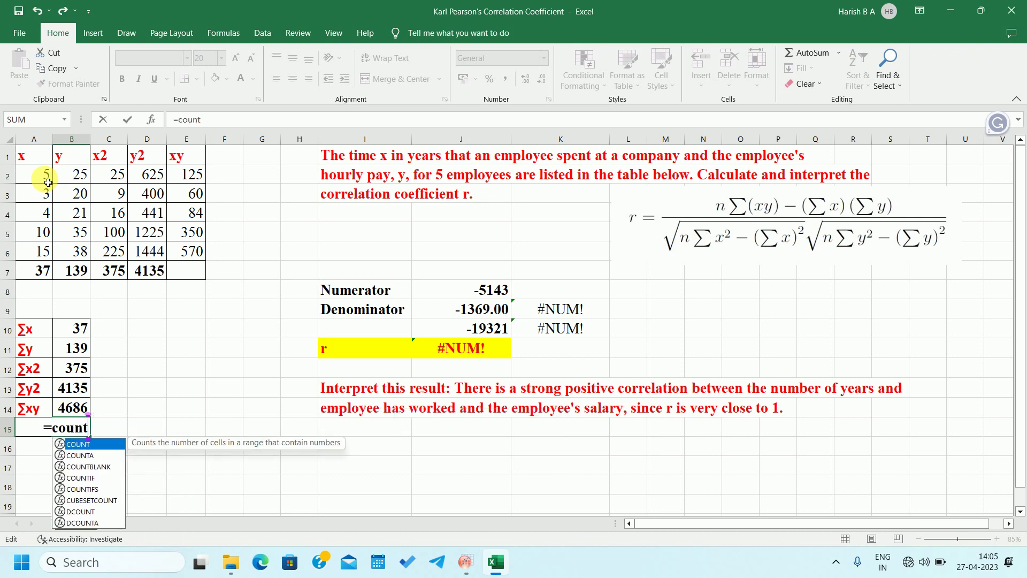
pyautogui.doubleClick(80, 446)
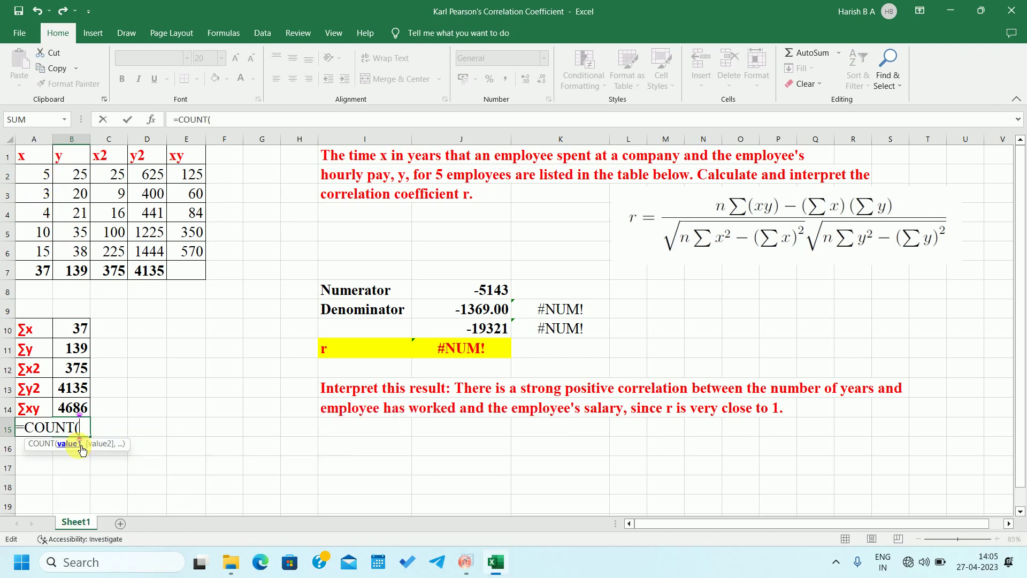
pyautogui.click(39, 177)
pyautogui.moveTo(38, 202); pyautogui.dragTo(38, 254)
pyautogui.press('Return')
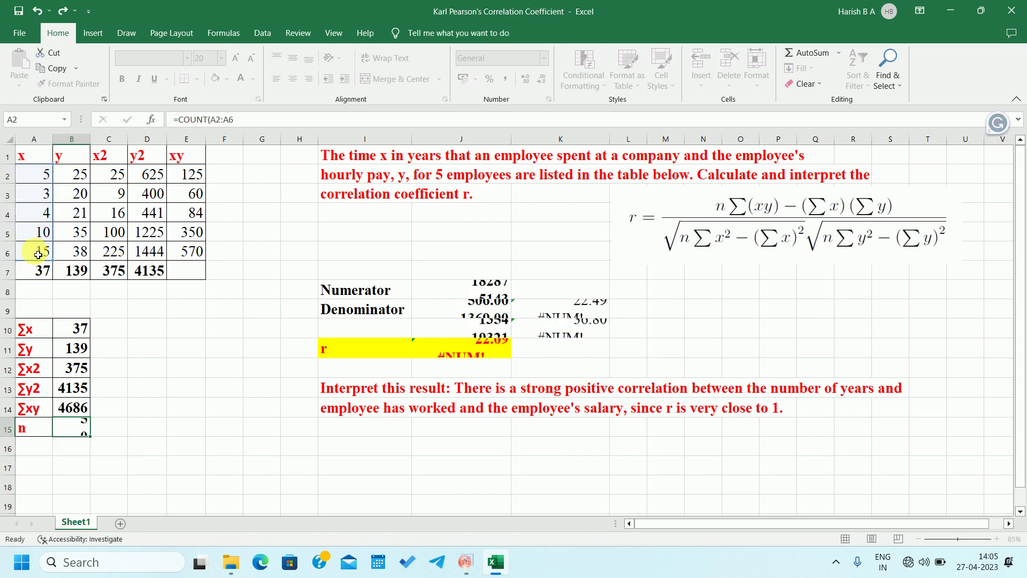
pyautogui.click(75, 428)
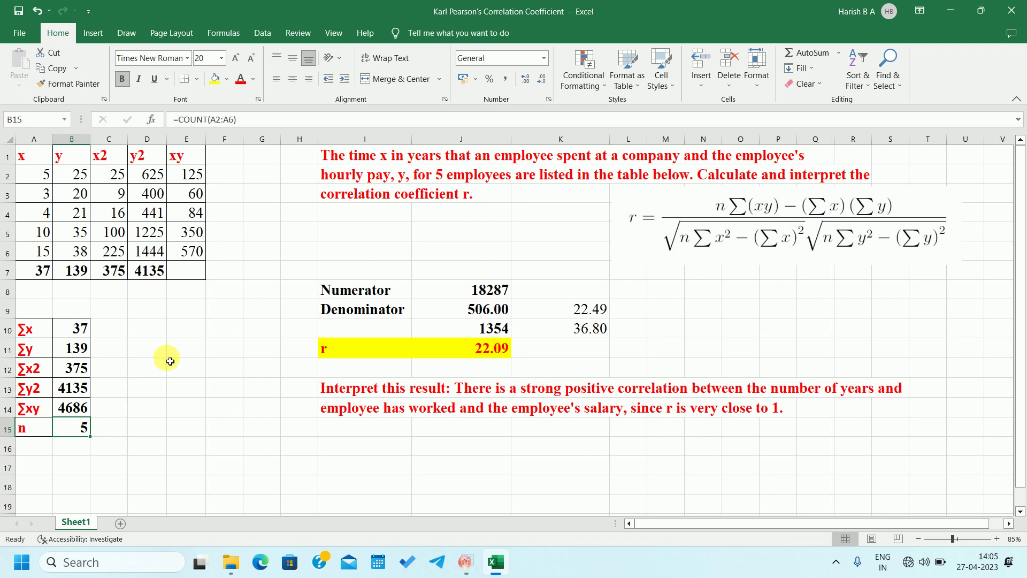
# Total the xy column in E7 with AutoSum, using =SUM(E2:E6).
pyautogui.click(188, 274)
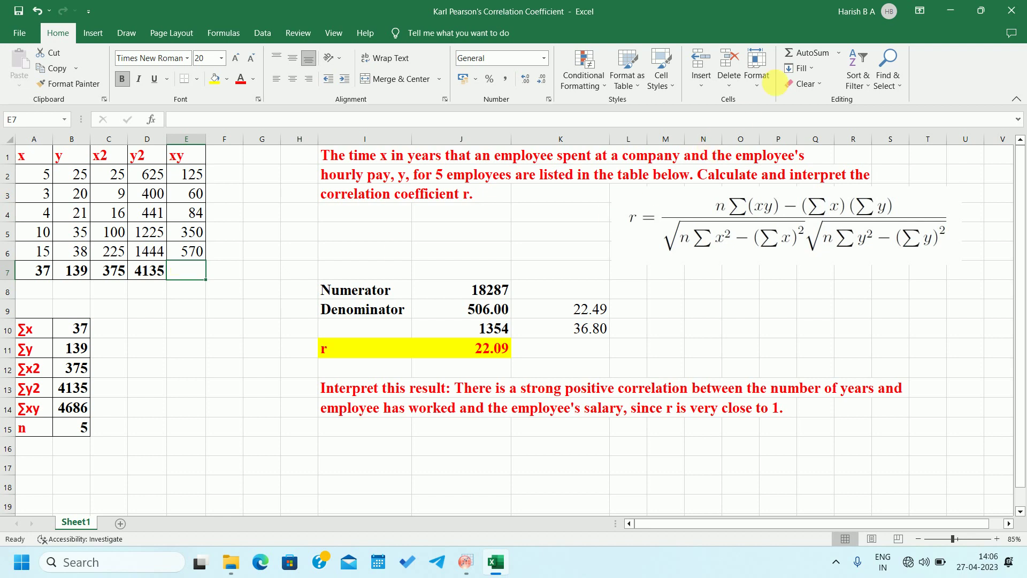
pyautogui.click(803, 53)
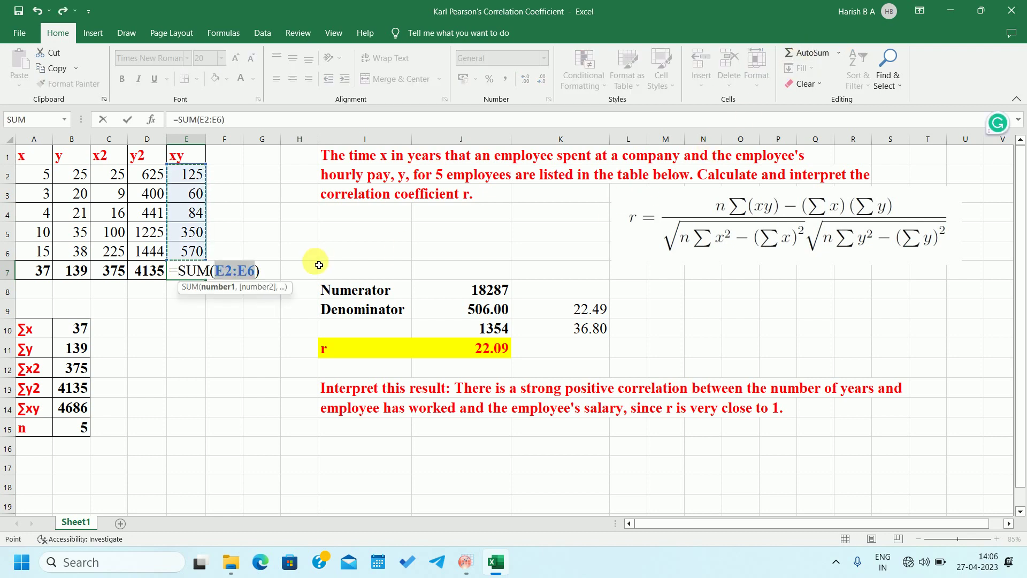
pyautogui.press('Return')
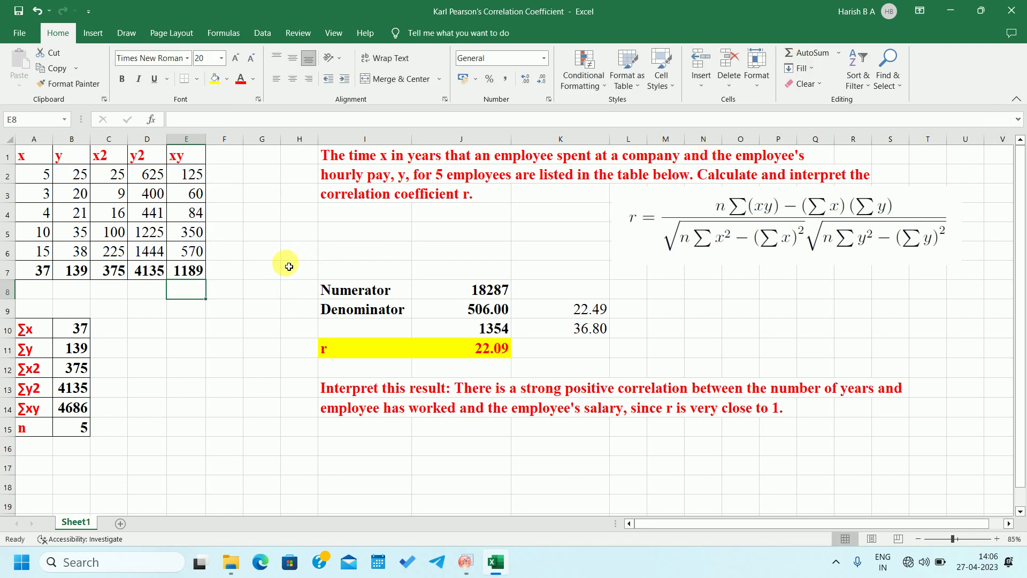
pyautogui.click(191, 271)
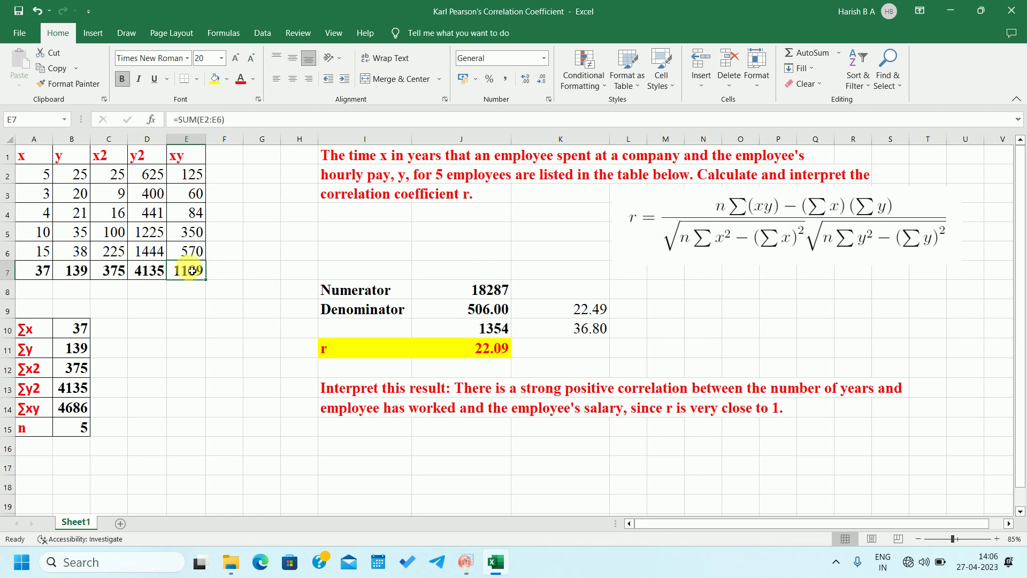
# Replace the ∑xy formula in B14 with a reference to the xy column total, =E7.
pyautogui.click(84, 409)
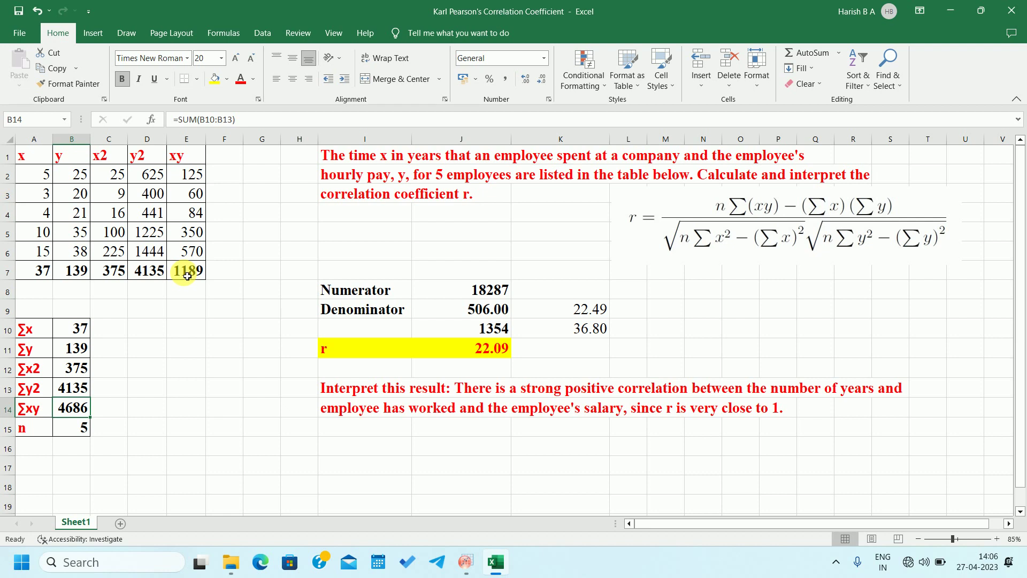
pyautogui.doubleClick(74, 409)
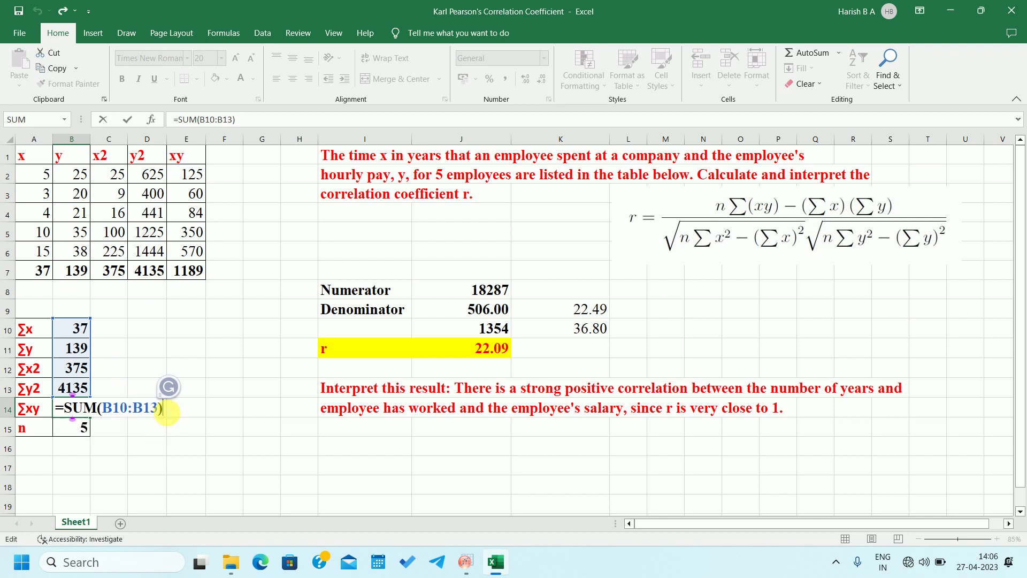
pyautogui.press('BackSpace')
pyautogui.press('BackSpace')
pyautogui.press('BackSpace')
pyautogui.press('BackSpace')
pyautogui.press('BackSpace')
pyautogui.press('BackSpace')
pyautogui.press('BackSpace')
pyautogui.press('BackSpace')
pyautogui.press('BackSpace')
pyautogui.press('BackSpace')
pyautogui.press('BackSpace')
pyautogui.press('BackSpace')
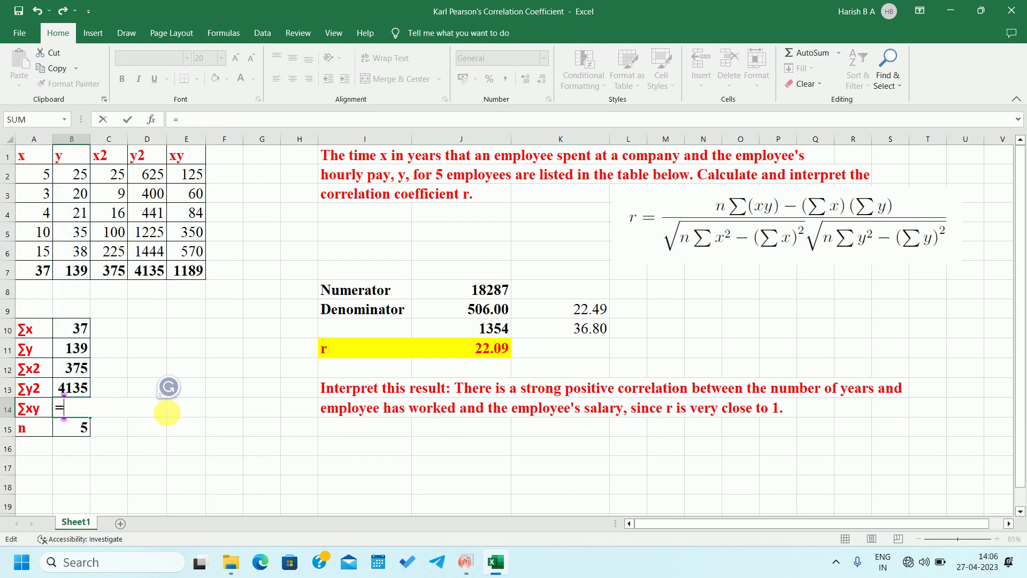
pyautogui.write(')')
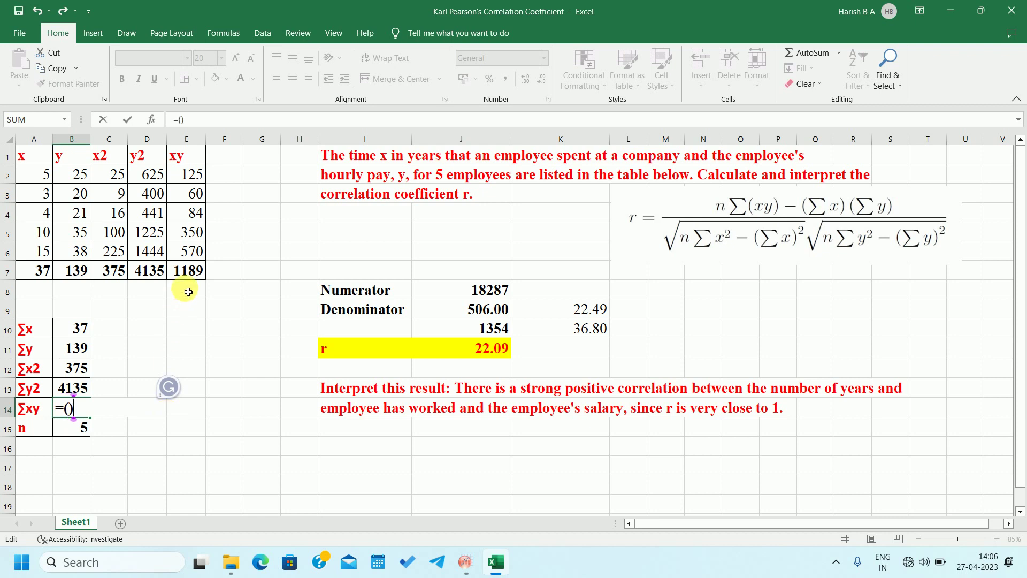
pyautogui.click(194, 269)
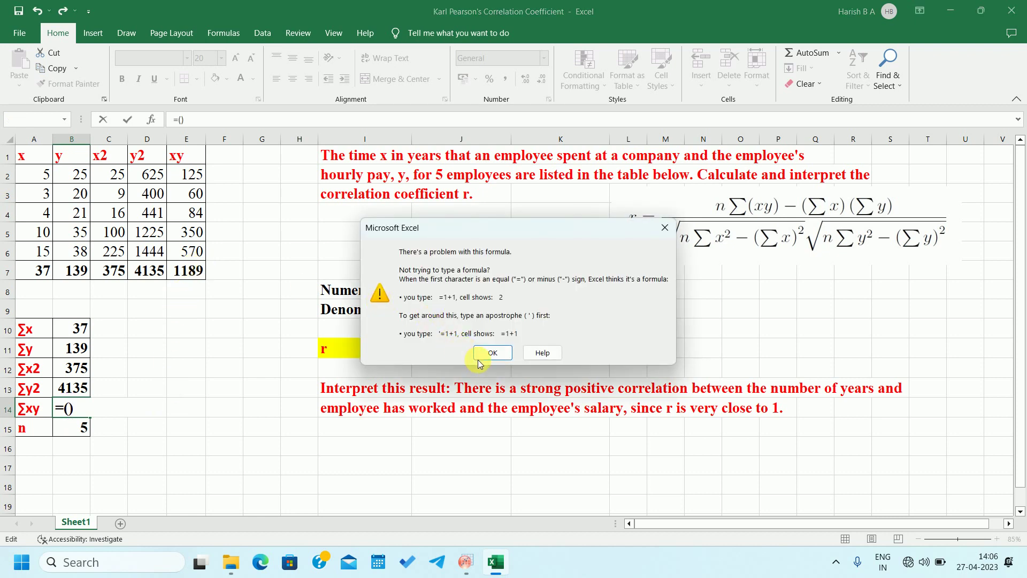
pyautogui.click(492, 353)
pyautogui.click(192, 271)
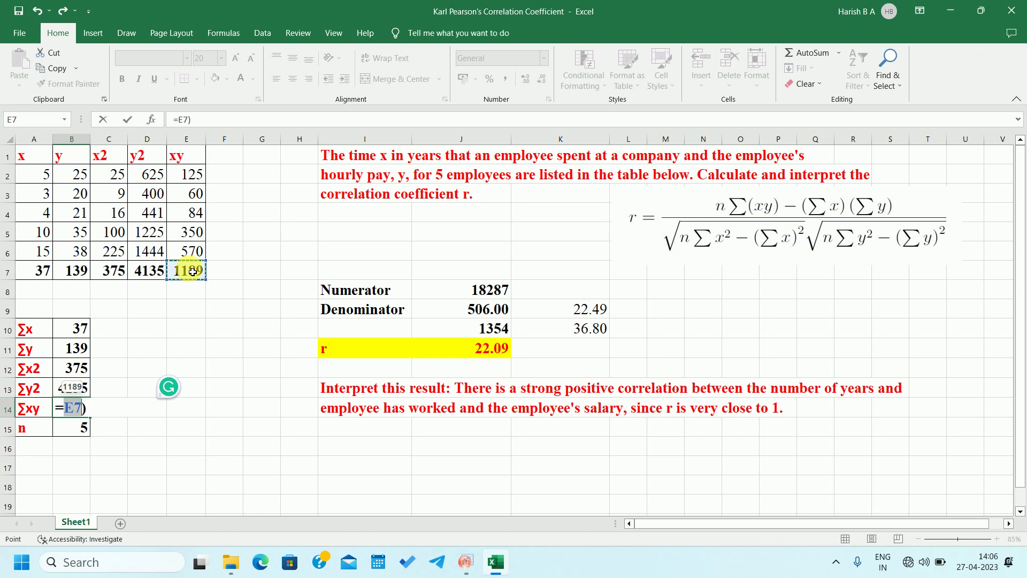
pyautogui.press('Return')
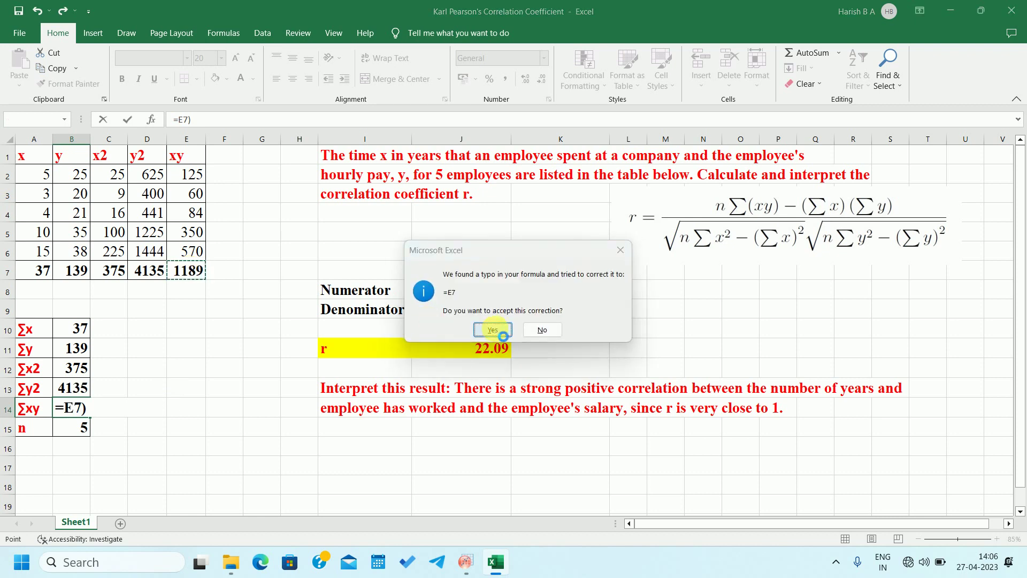
pyautogui.click(498, 329)
pyautogui.click(161, 393)
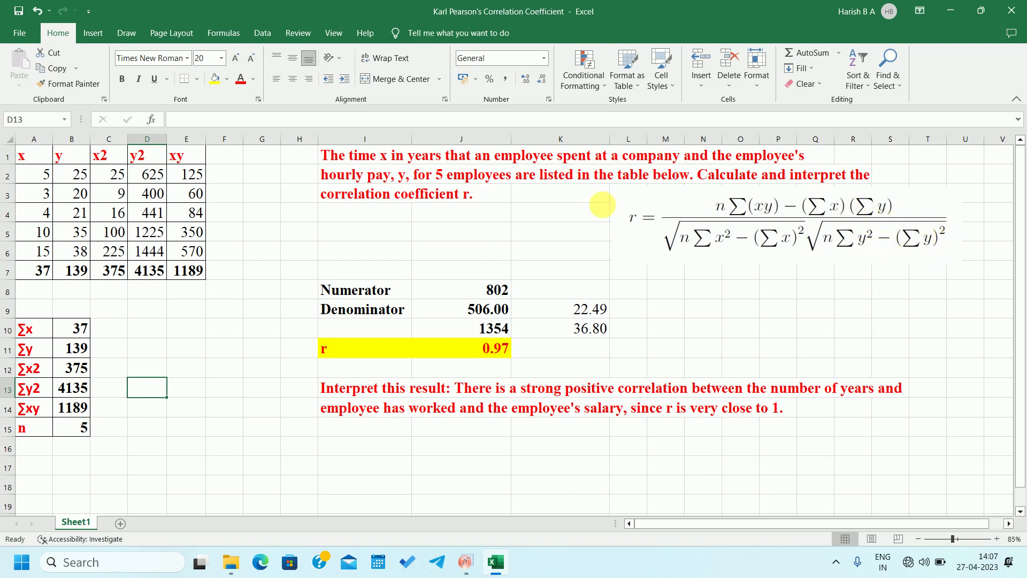
# Examine the formulas behind the numerator in J8, the first denominator term in J9 and r in J11.
pyautogui.click(386, 292)
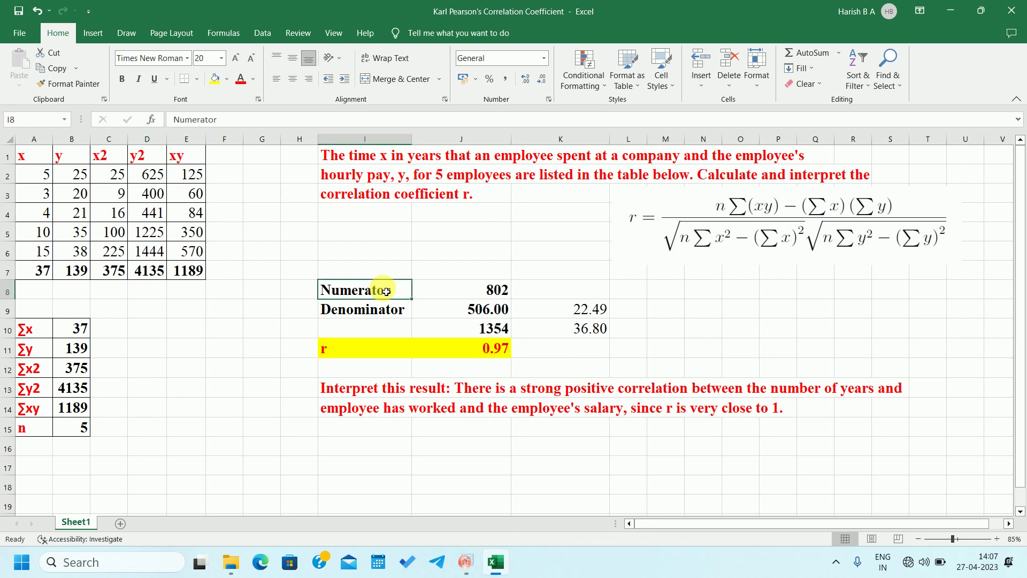
pyautogui.click(473, 294)
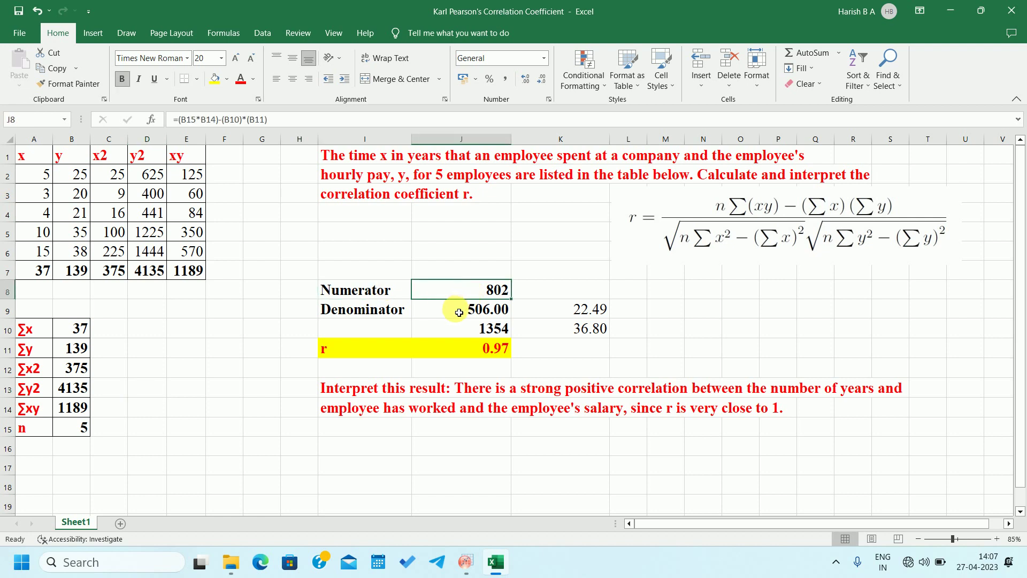
pyautogui.click(459, 313)
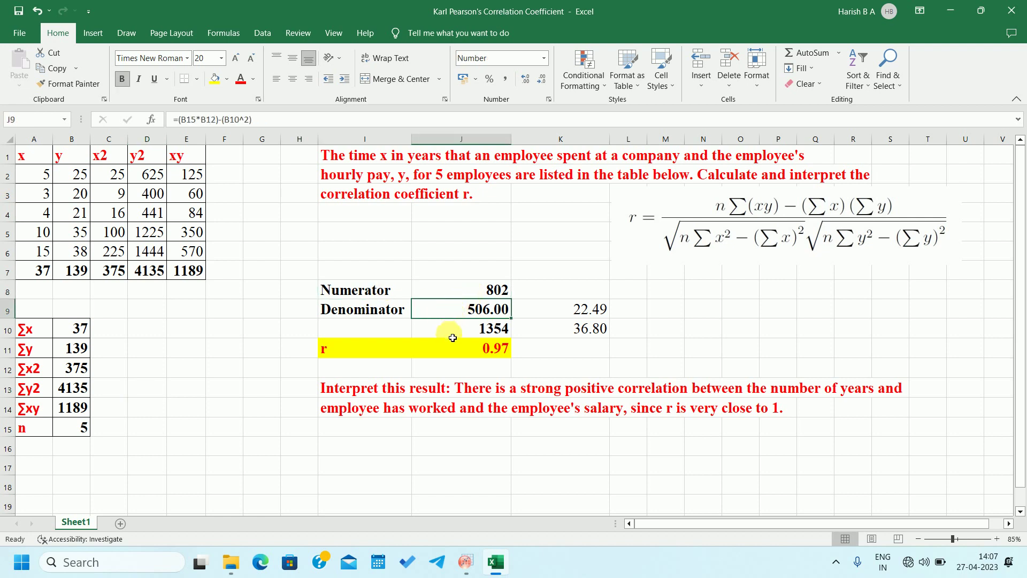
pyautogui.click(436, 356)
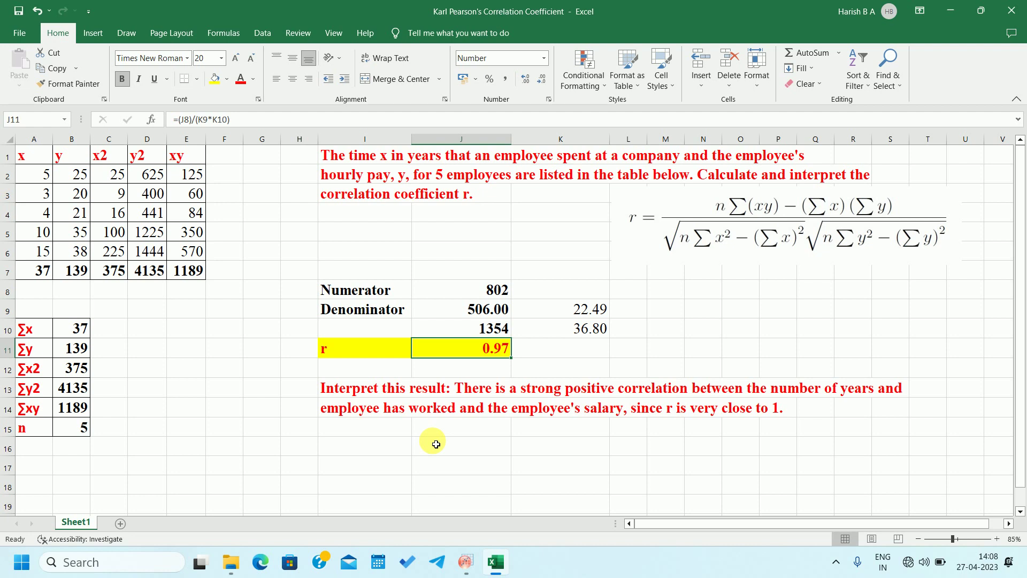
# Switch to OriginPro and enter the x values 5, 3, 4, 10 and 15 in rows 1 to 5 of column A(X).
pyautogui.click(466, 561)
pyautogui.click(159, 166)
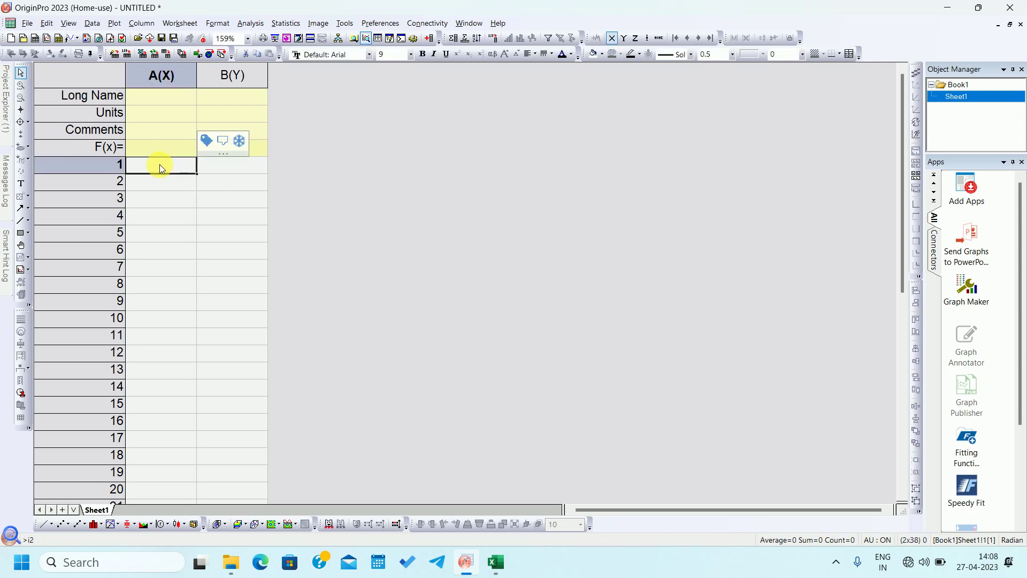
pyautogui.write('5')
pyautogui.press('Return')
pyautogui.write('3')
pyautogui.press('Return')
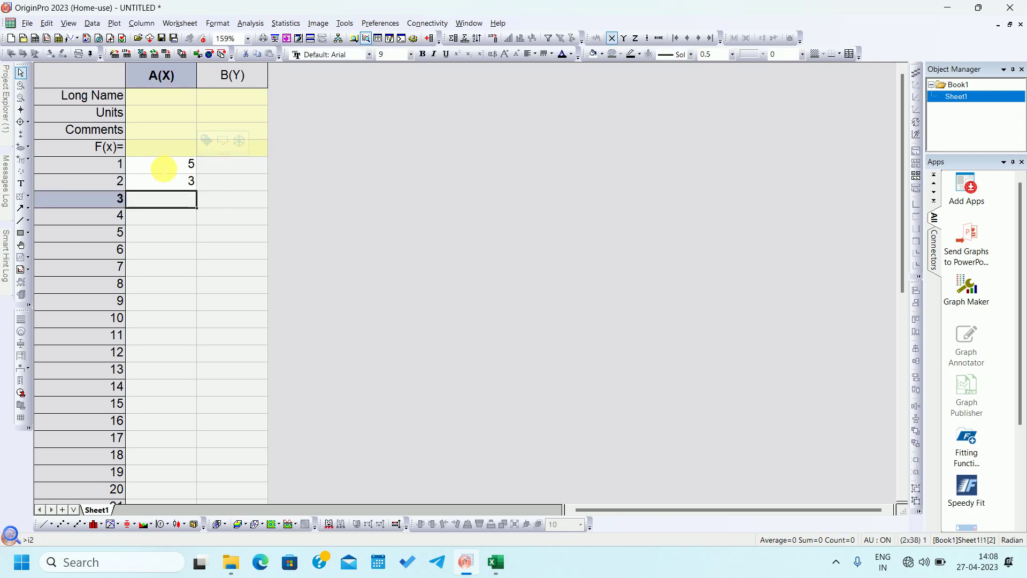
pyautogui.write('4')
pyautogui.press('Return')
pyautogui.write('10')
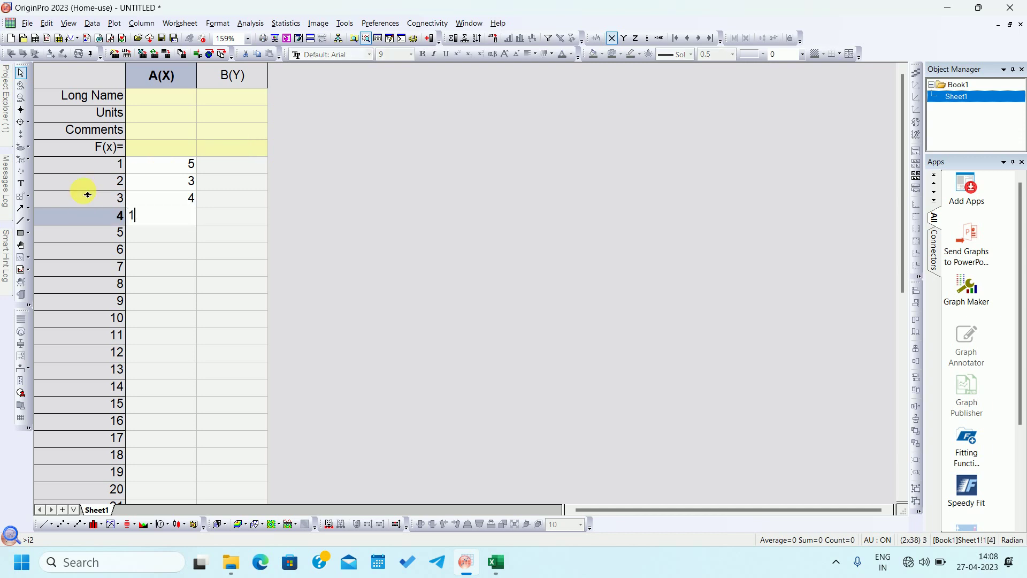
pyautogui.press('Return')
pyautogui.write('15')
pyautogui.press('Return')
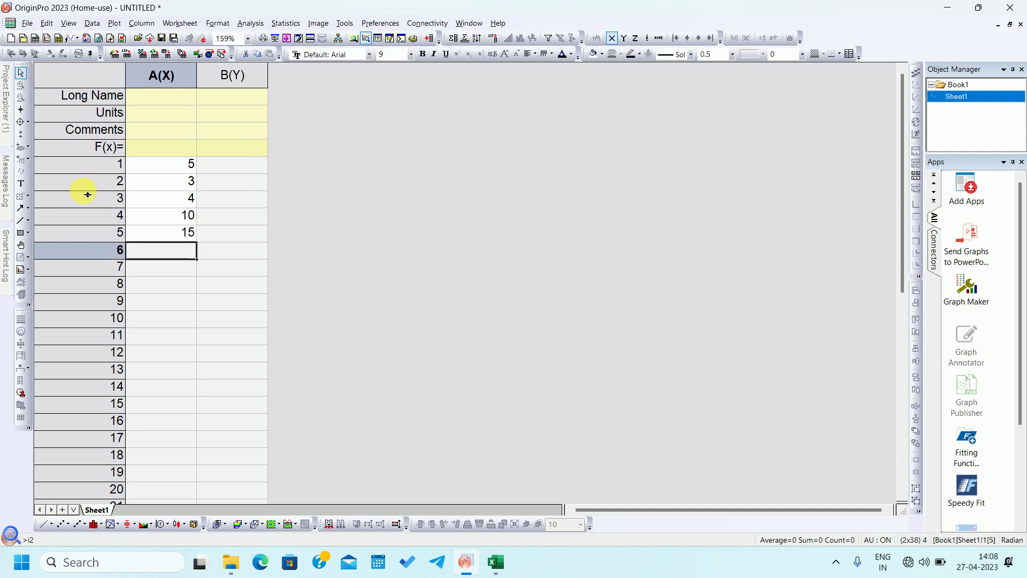
# Enter the y values 25, 20, 21, 35 and 38 in rows 1 to 5 of column B(Y).
pyautogui.click(224, 169)
pyautogui.write('25')
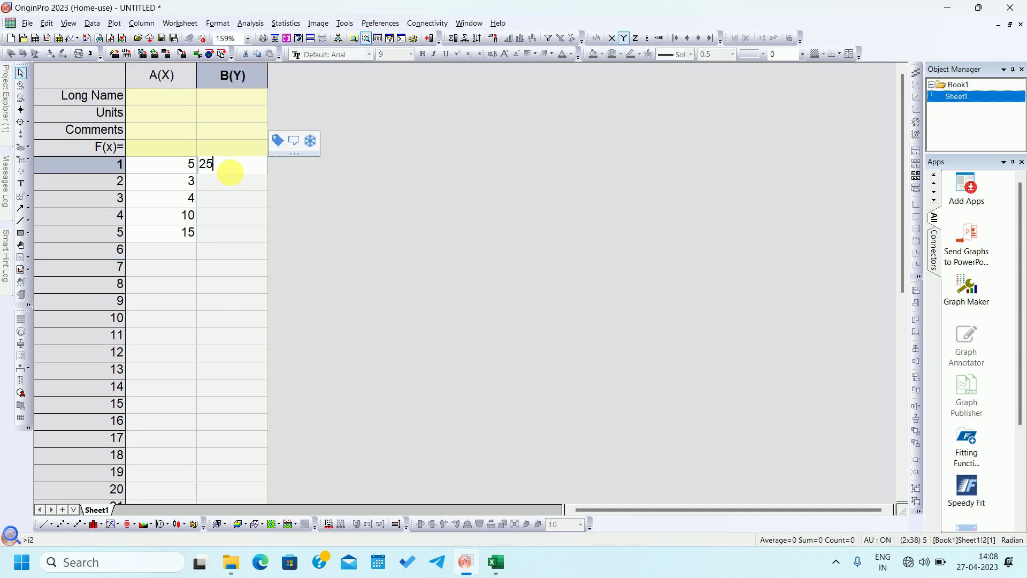
pyautogui.press('Return')
pyautogui.write('20')
pyautogui.press('Return')
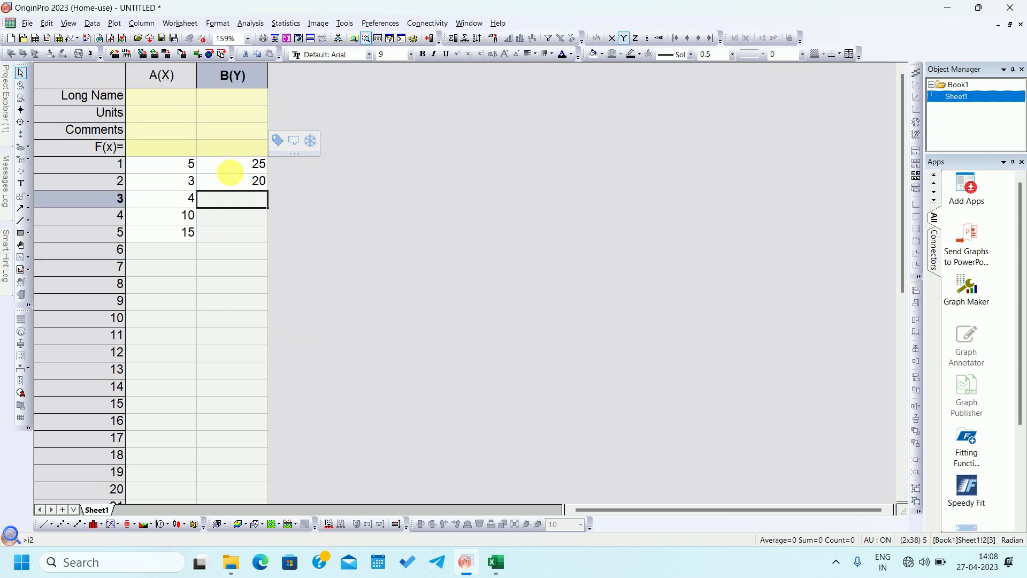
pyautogui.write('21')
pyautogui.press('Return')
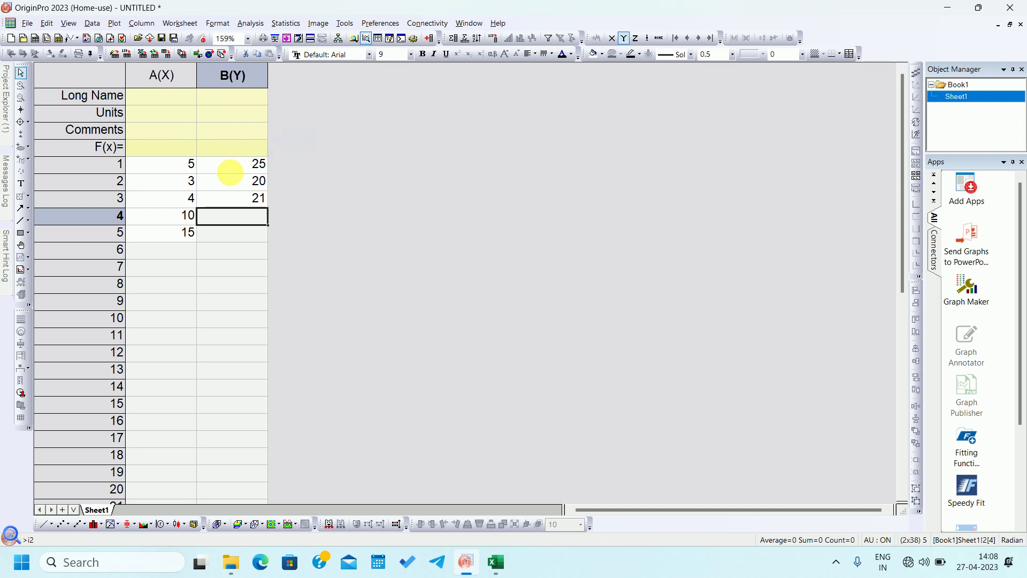
pyautogui.write('35')
pyautogui.press('Return')
pyautogui.write('38')
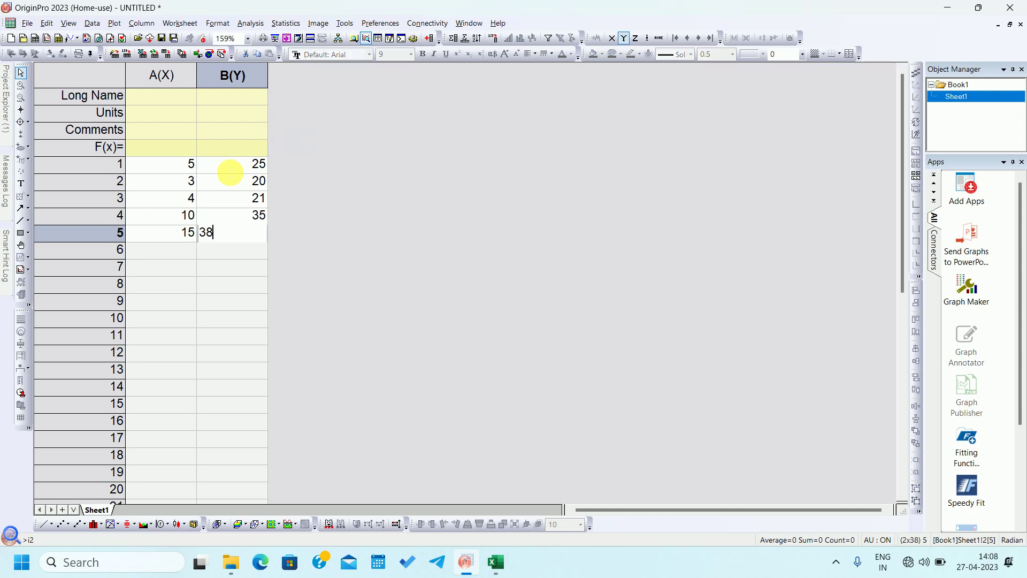
pyautogui.press('Return')
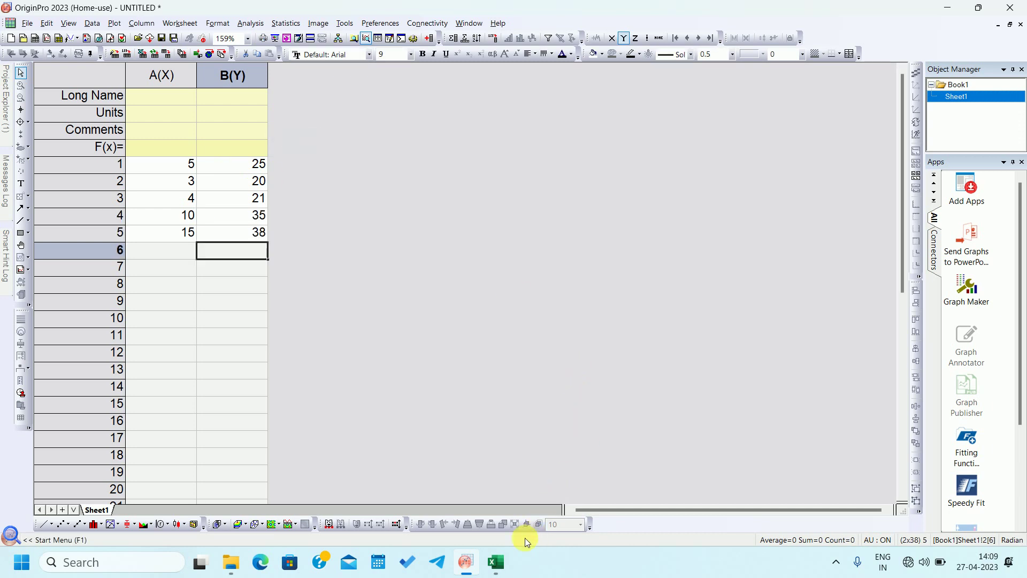
# Check the computed r in J11 of the Excel workbook and return to the OriginPro worksheet.
pyautogui.click(505, 564)
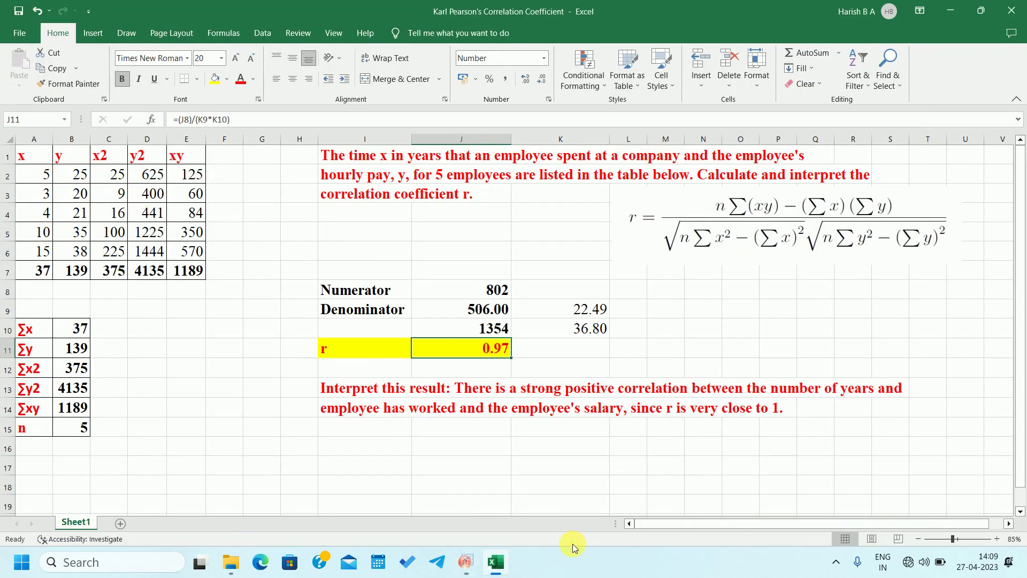
pyautogui.click(470, 561)
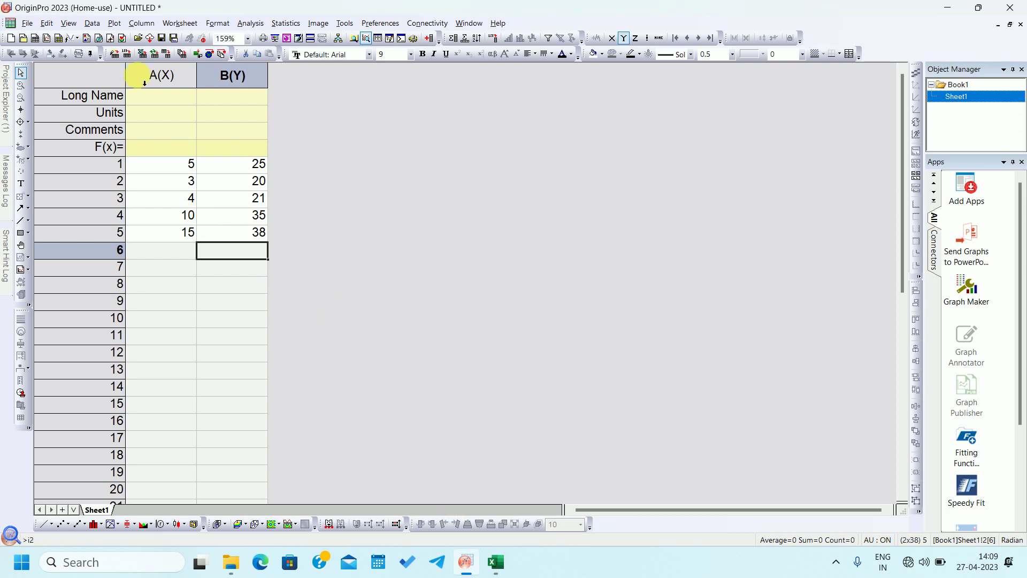
# Run a Linear Fit on columns A(X) and B(Y) and switch to the resulting report sheet.
pyautogui.moveTo(151, 77); pyautogui.dragTo(238, 87)
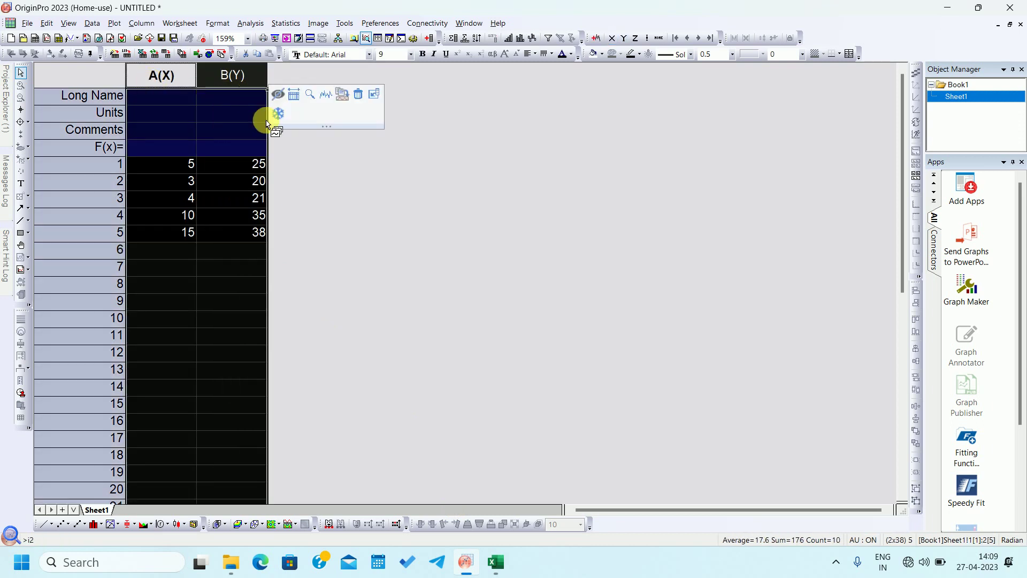
pyautogui.click(284, 23)
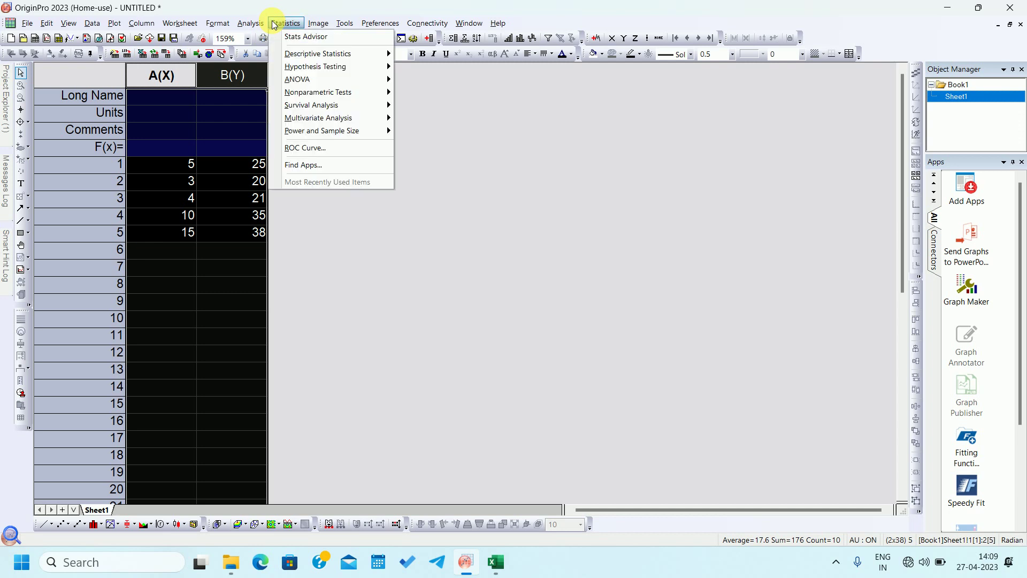
pyautogui.moveTo(261, 25)
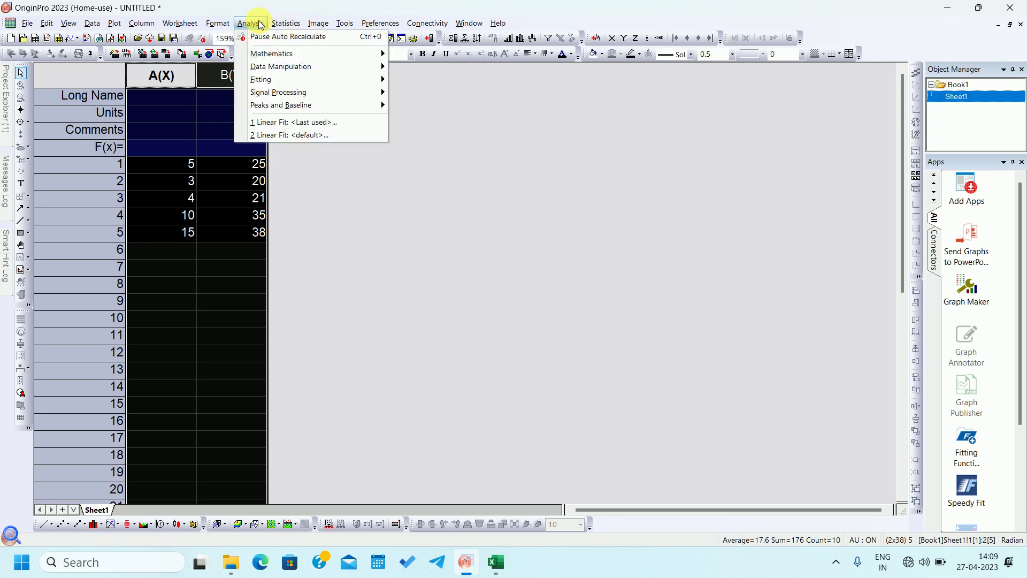
pyautogui.moveTo(278, 80)
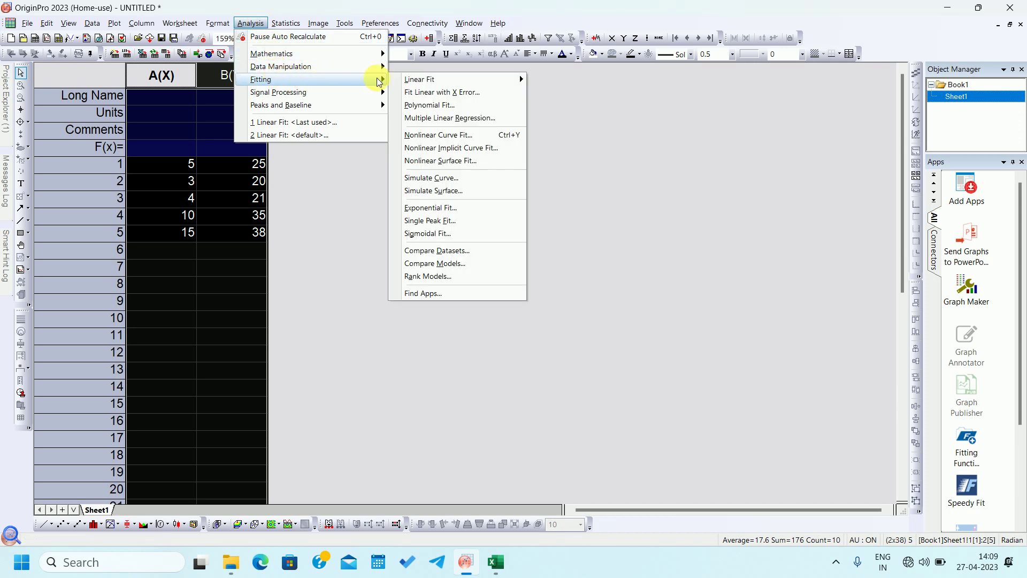
pyautogui.moveTo(405, 83)
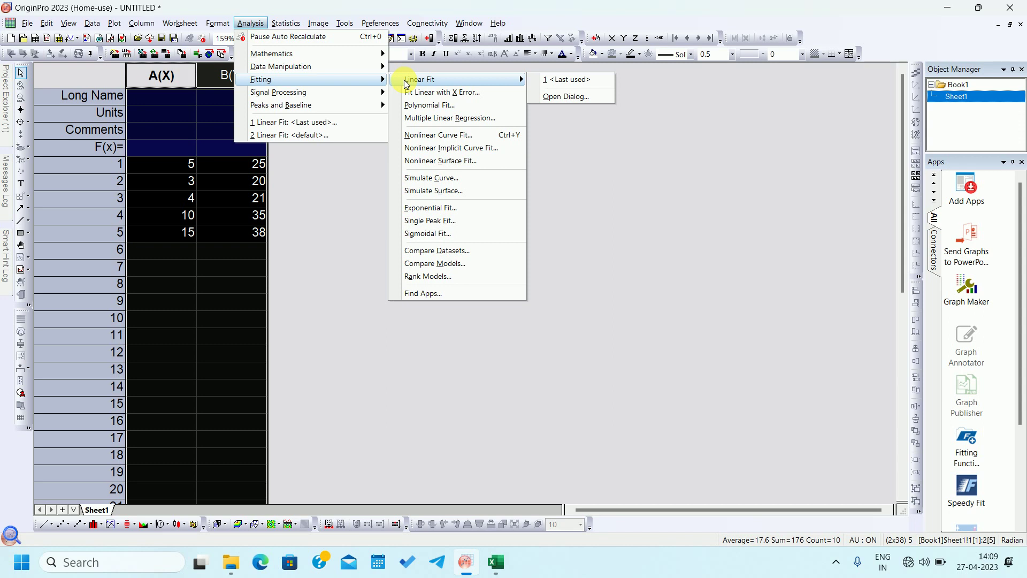
pyautogui.click(550, 96)
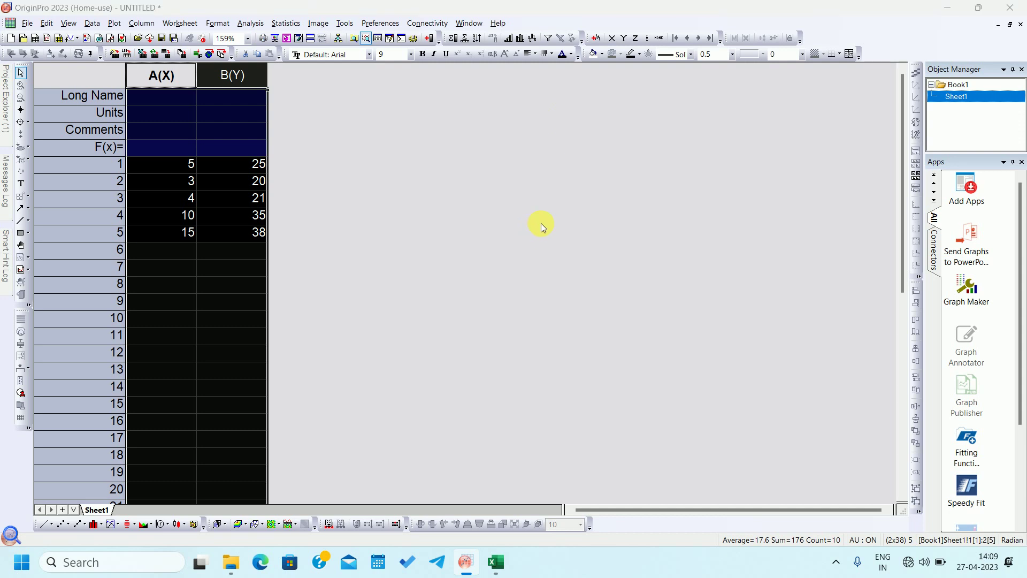
pyautogui.click(617, 357)
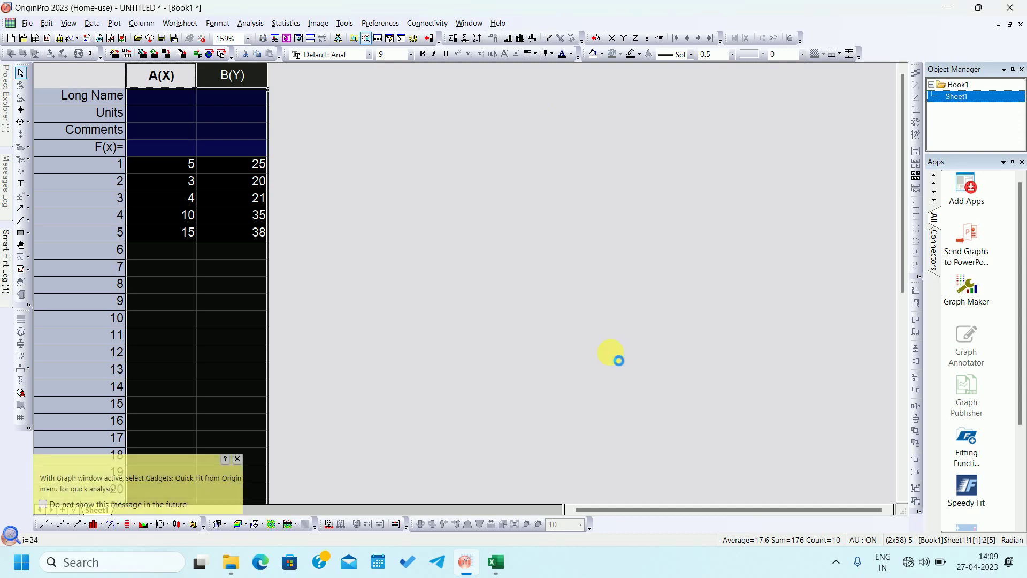
pyautogui.click(493, 378)
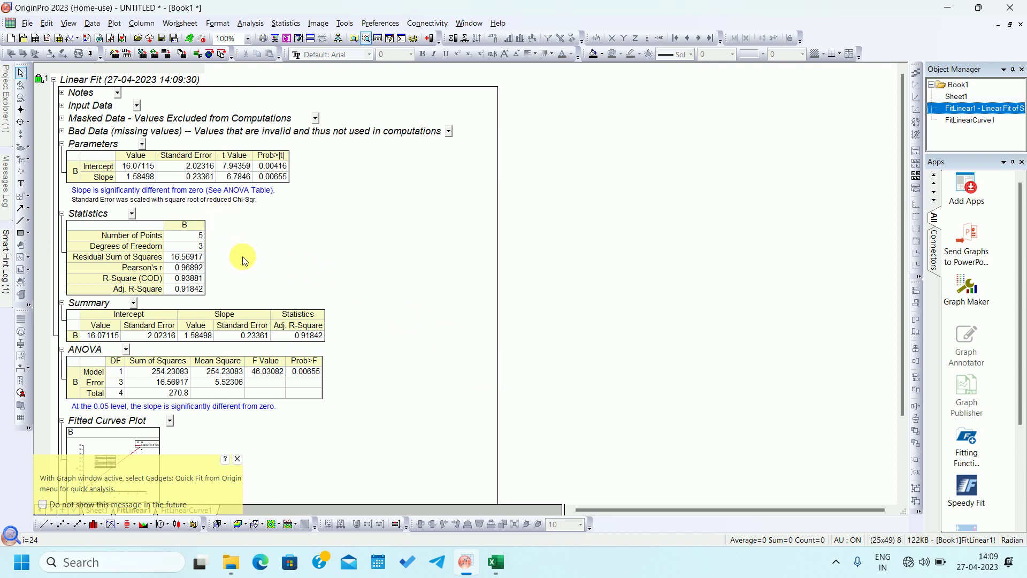
# Dismiss the Quick Fit hint, open the Fitted Curves Plot from the report and examine its statistics table up close.
pyautogui.click(237, 458)
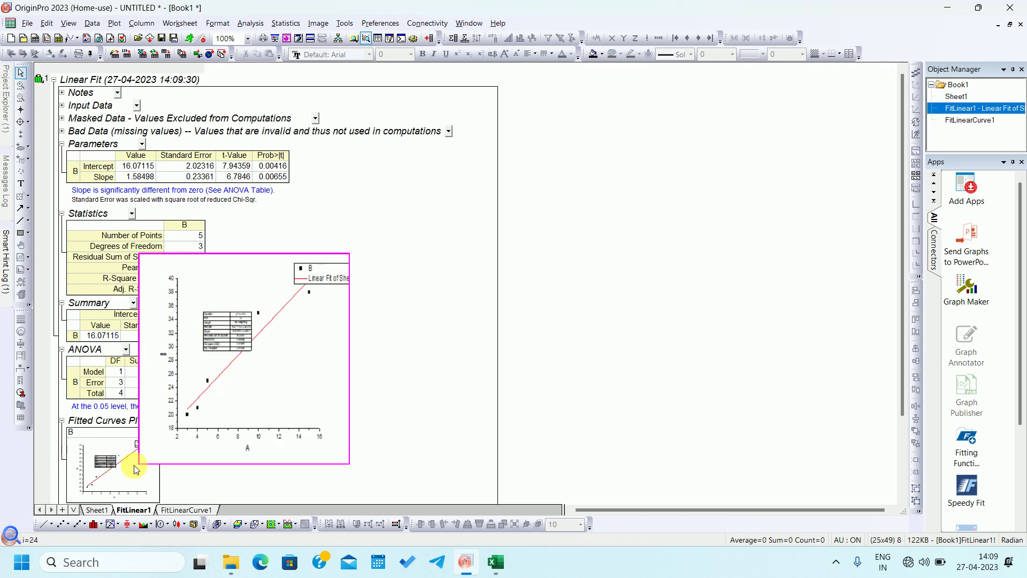
pyautogui.doubleClick(135, 468)
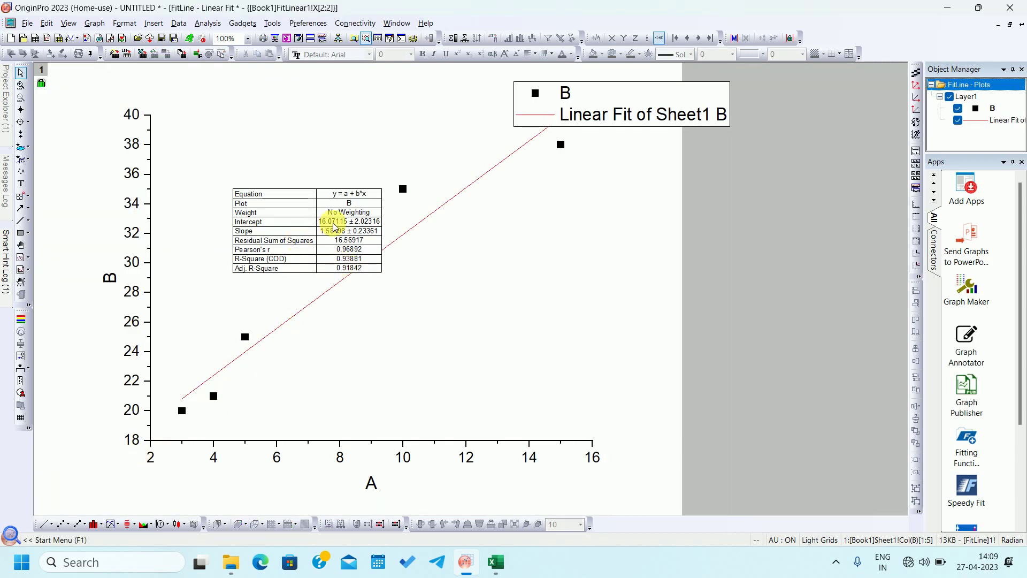
pyautogui.scroll(5, 261, 256)
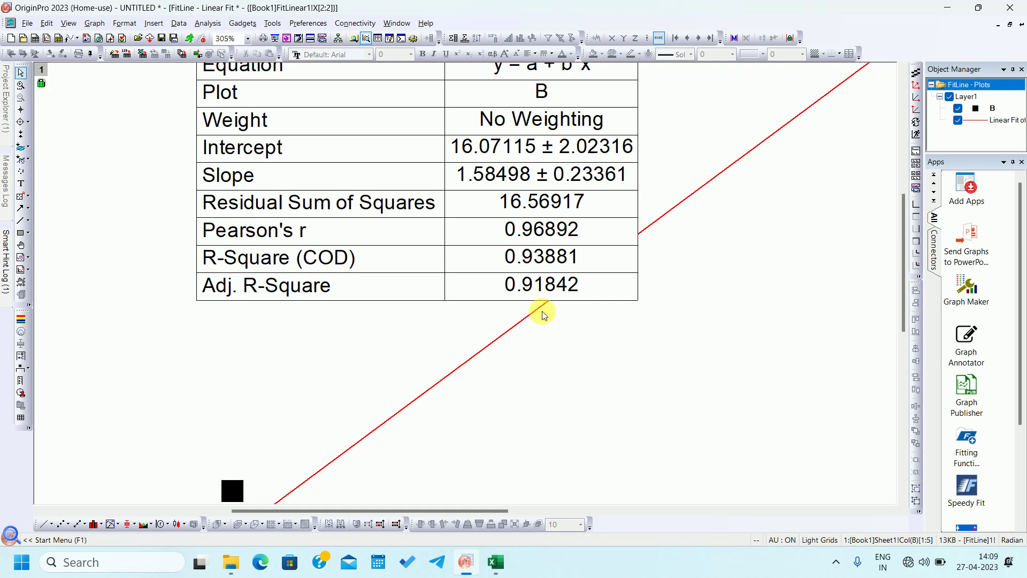
# Compare Pearson's r in the fit statistics table with r in J11 of the Excel workbook, returning to OriginPro.
pyautogui.moveTo(492, 560)
pyautogui.click(487, 517)
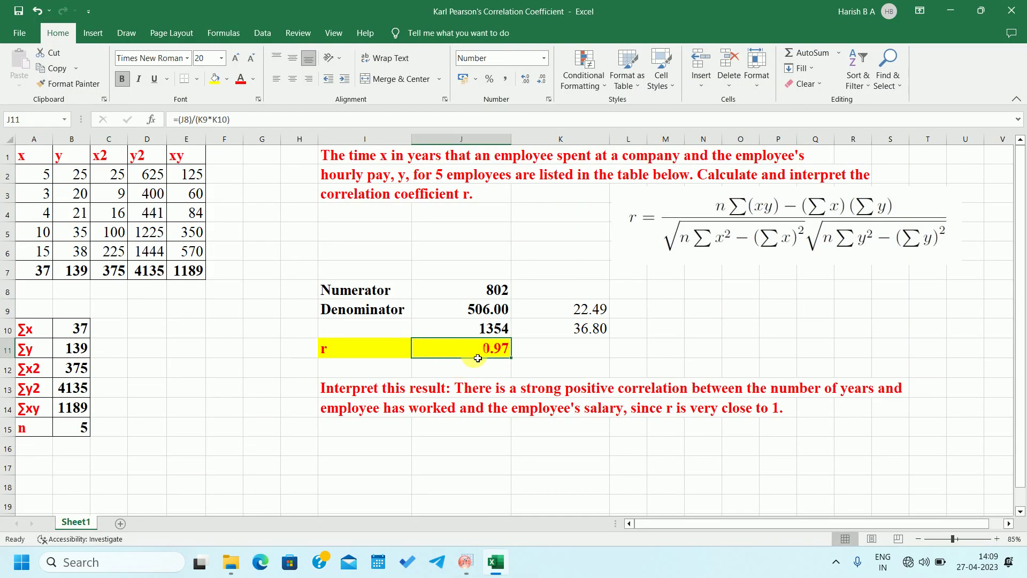
pyautogui.click(466, 560)
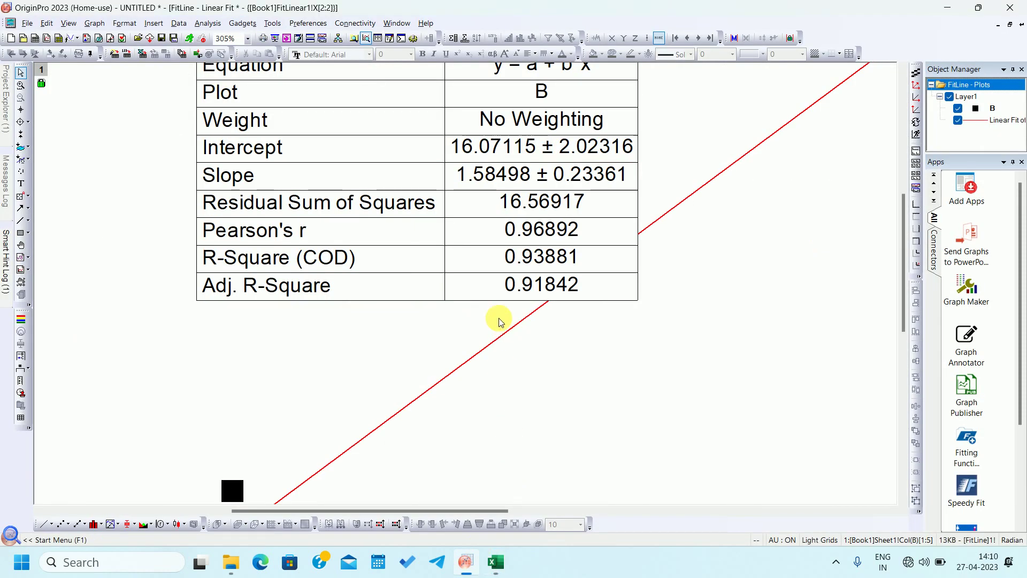